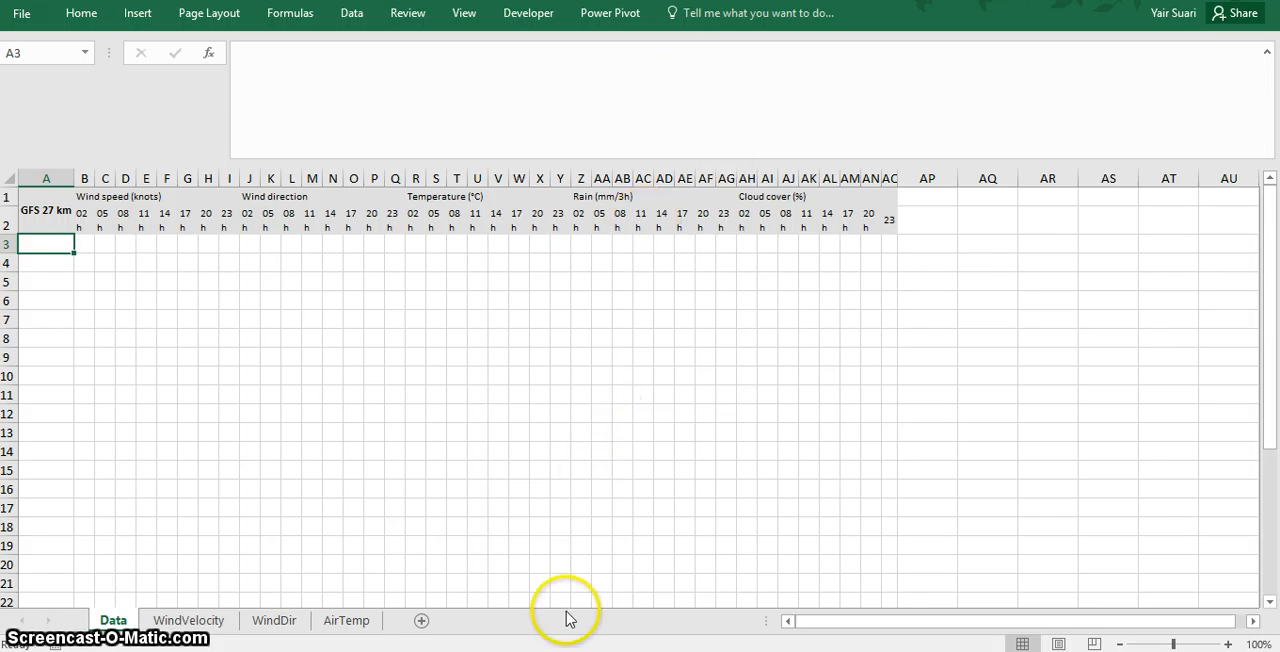
- Switch to the Windguru archive page in Chrome and reload the Cape Town data with temperature included
click(562, 651)
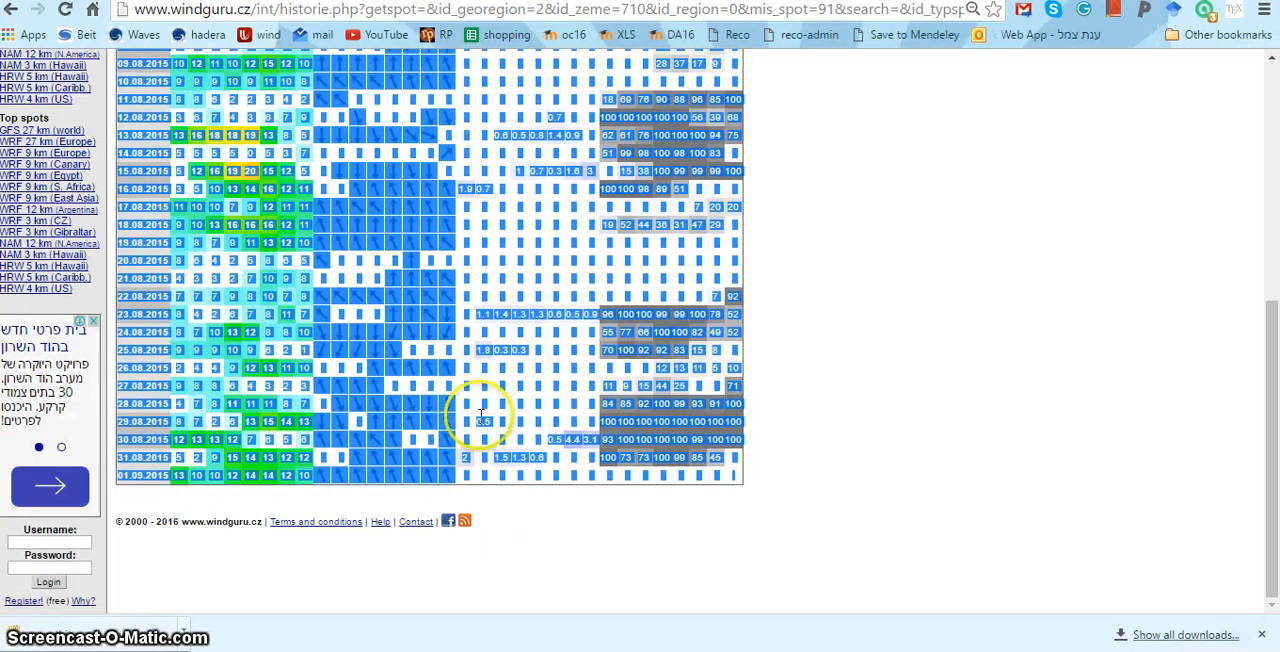
drag(1262, 360, 1100, 203)
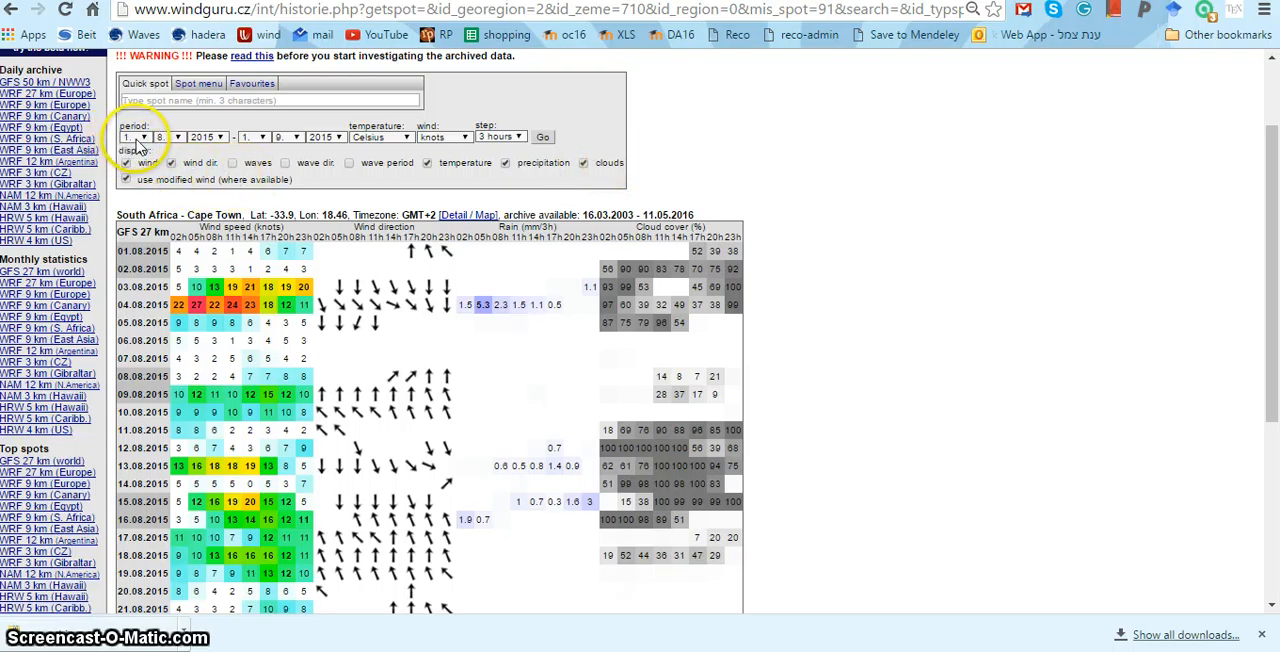
click(541, 137)
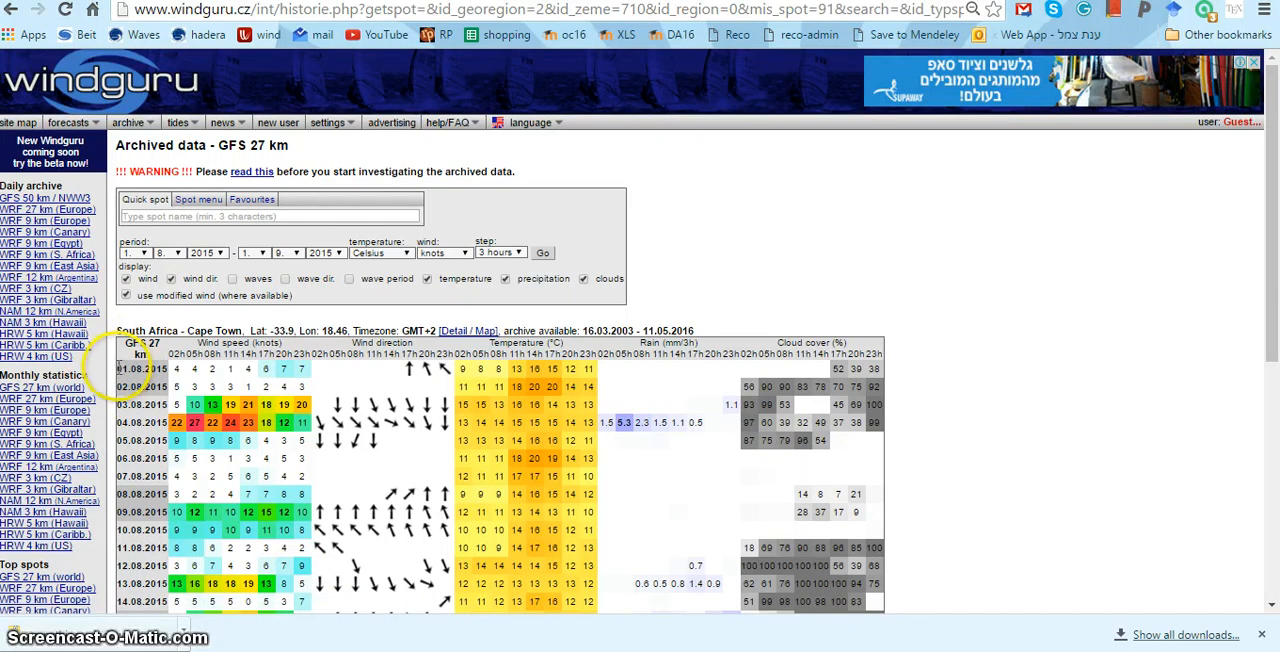
- Copy all daily data rows from 01.08.2015 to 01.09.2015 without the headers and switch to the Windguru_analysis - NoWaves workbook in Excel
click(118, 368)
drag(120, 368, 193, 377)
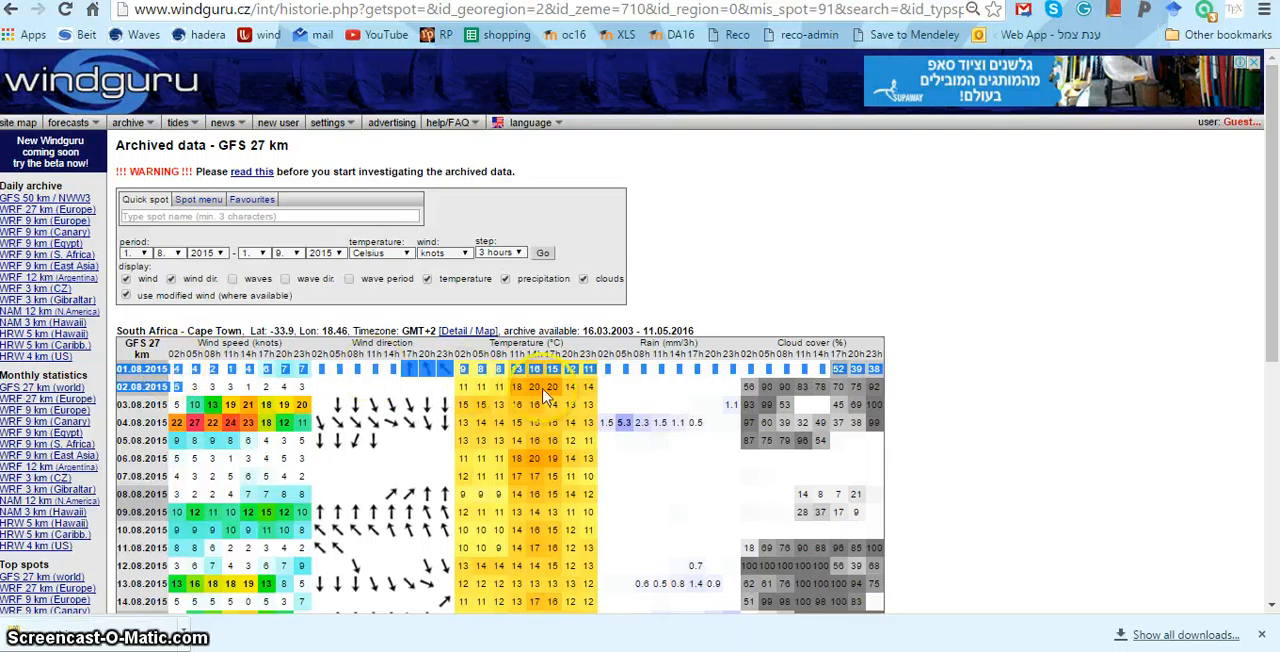
click(119, 368)
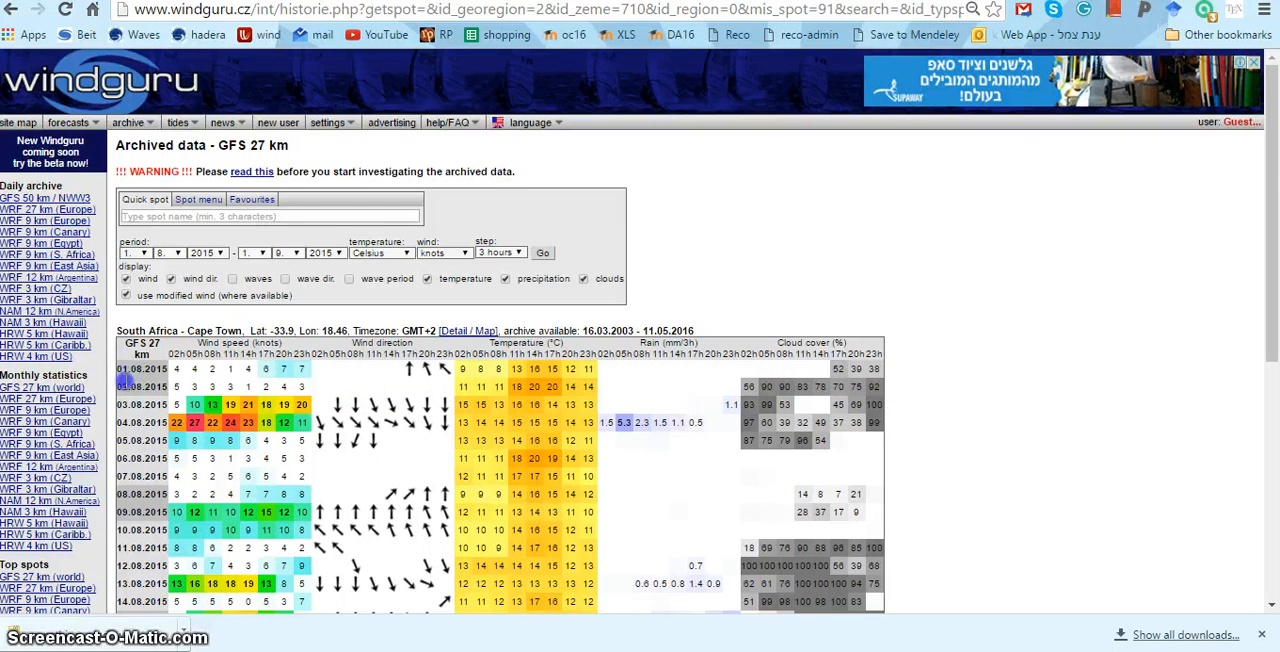
drag(125, 378, 891, 461)
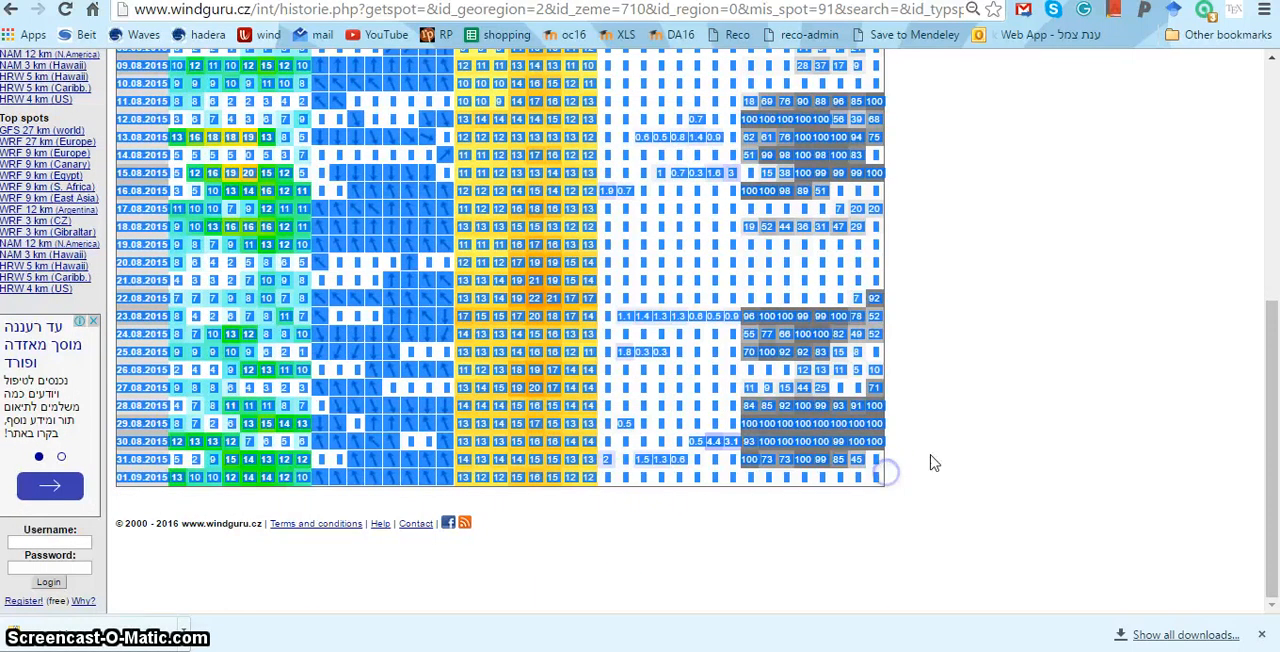
click(991, 441)
click(993, 441)
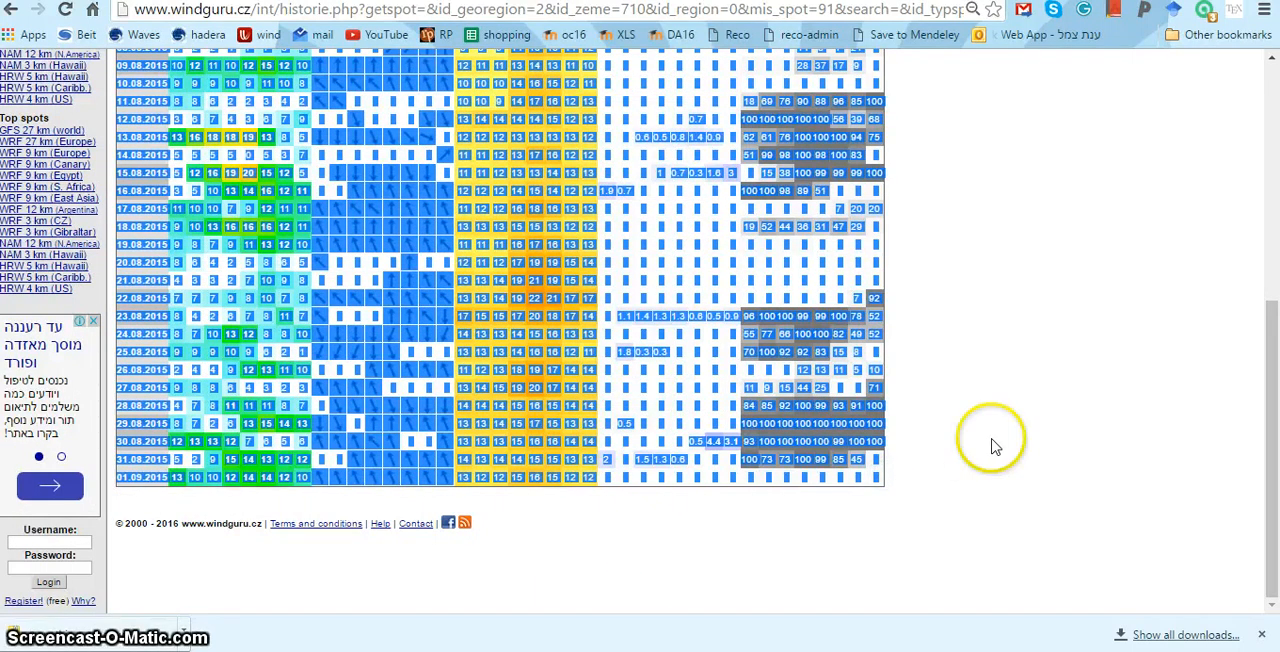
right_click(805, 420)
click(820, 434)
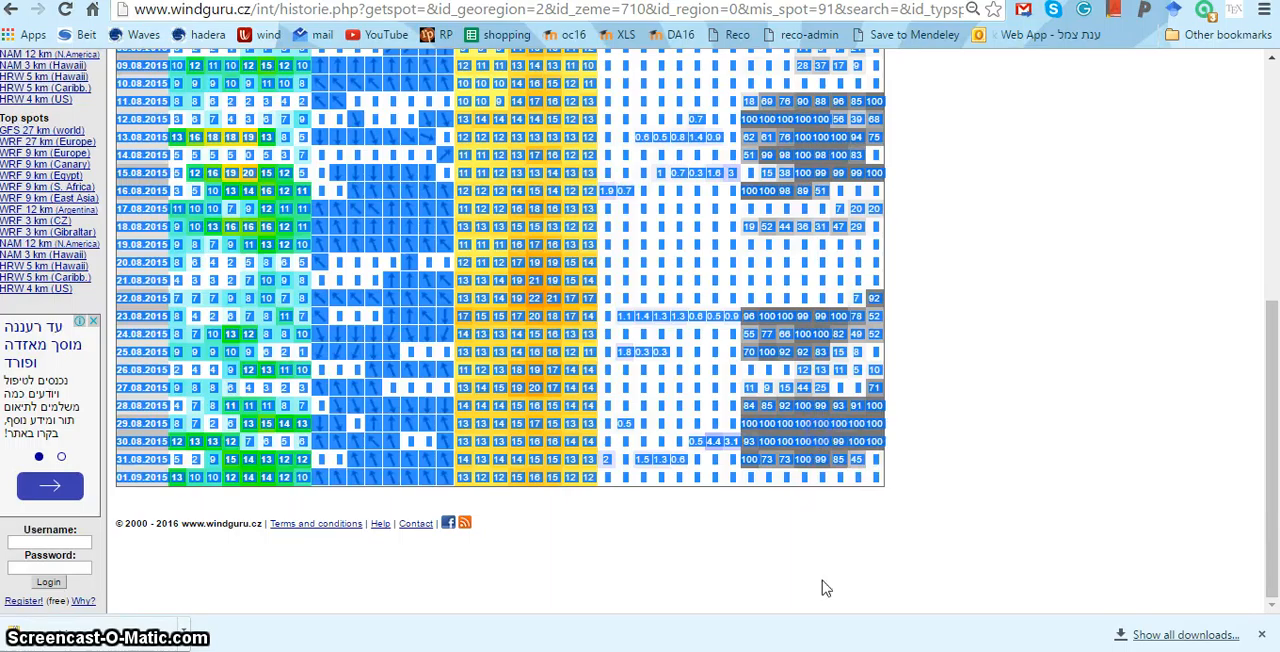
click(845, 651)
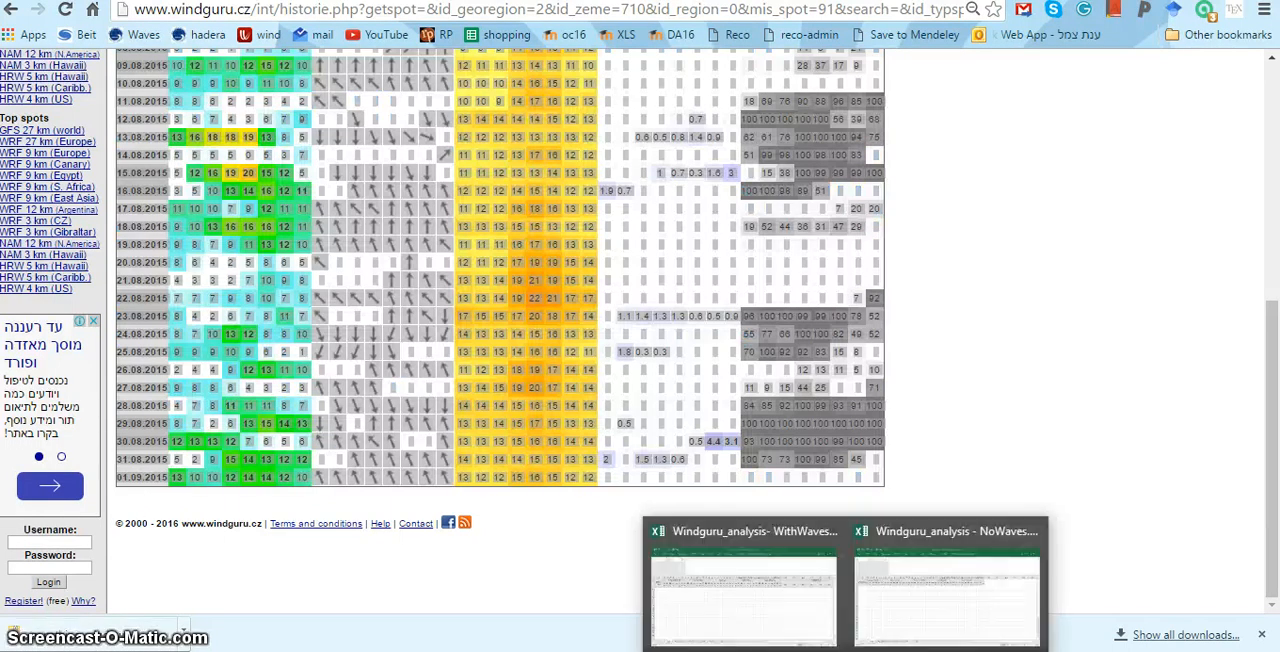
click(920, 607)
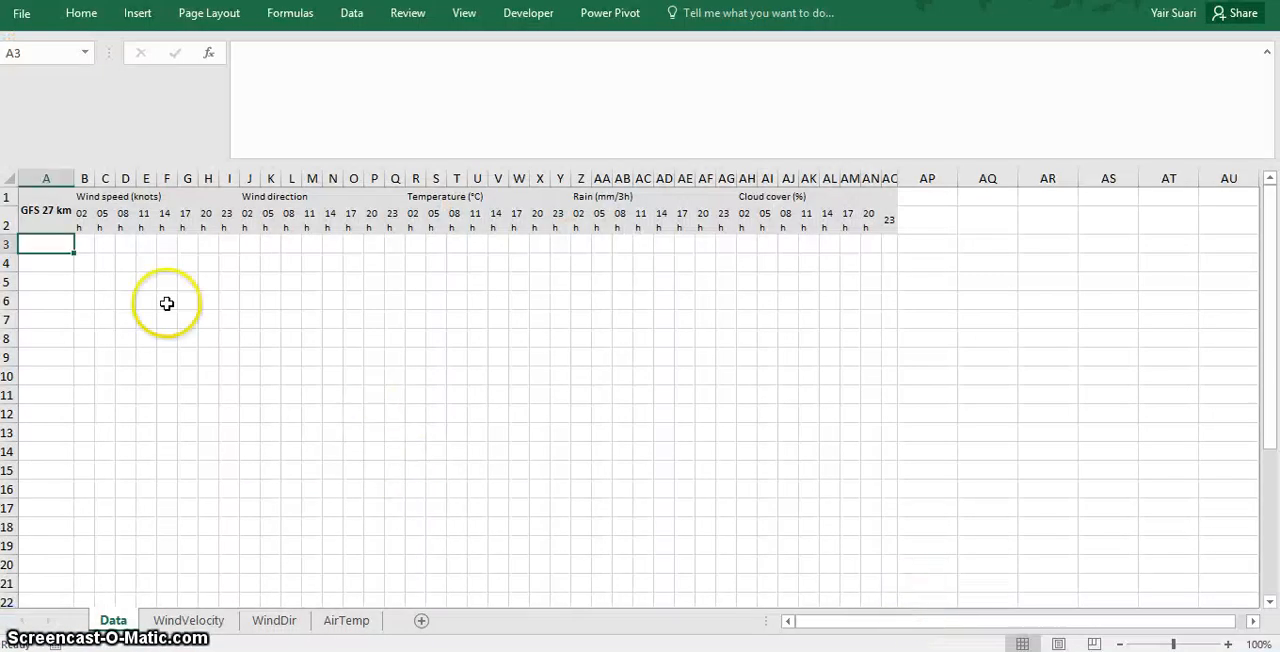
right_click(62, 252)
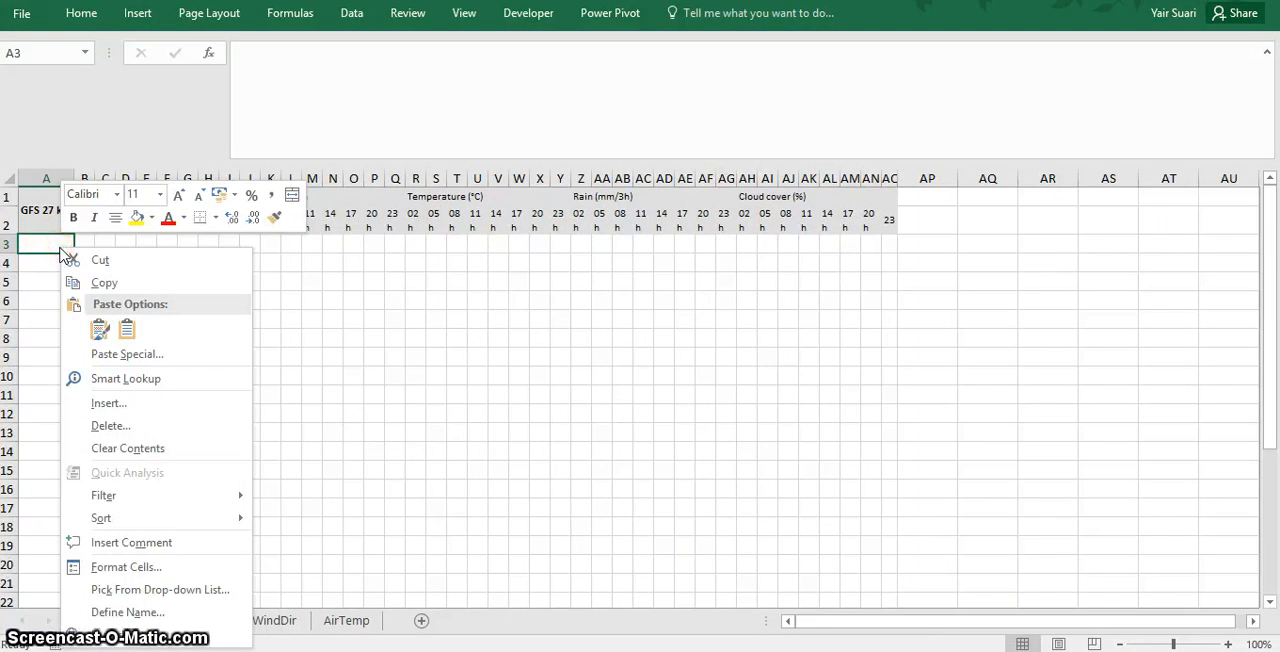
click(108, 354)
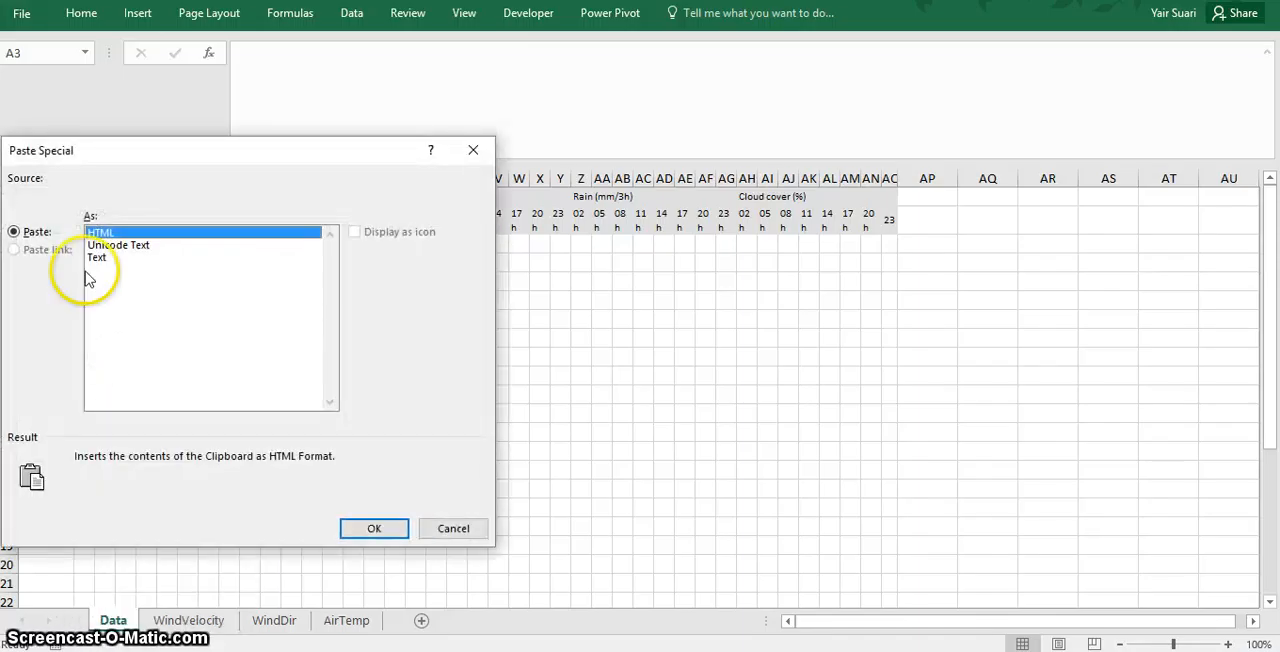
click(450, 527)
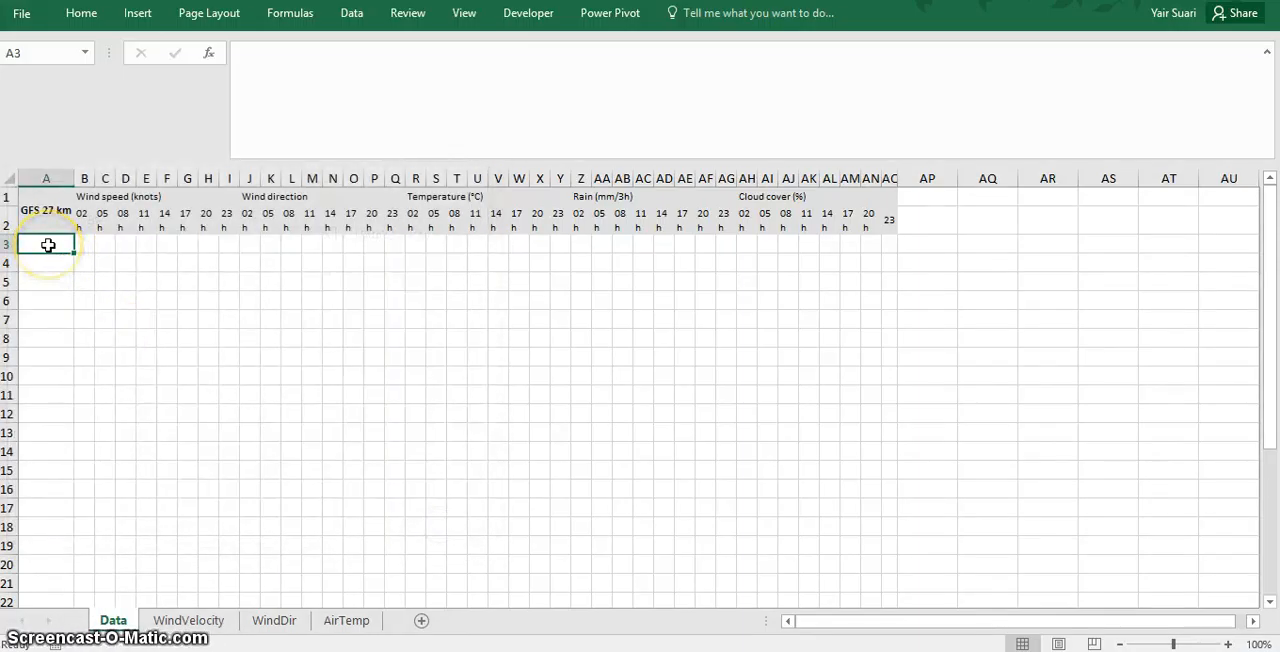
- Paste the copied weather data as plain text into the Data sheet starting at cell A3
right_click(48, 245)
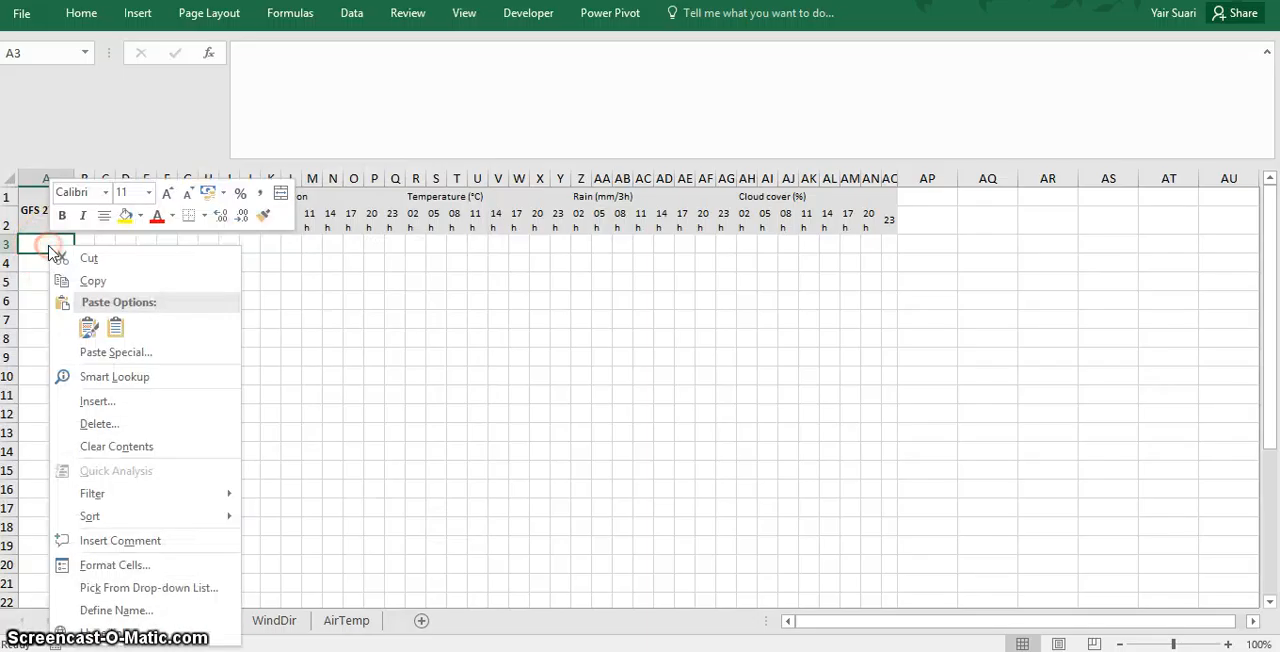
click(106, 351)
click(104, 250)
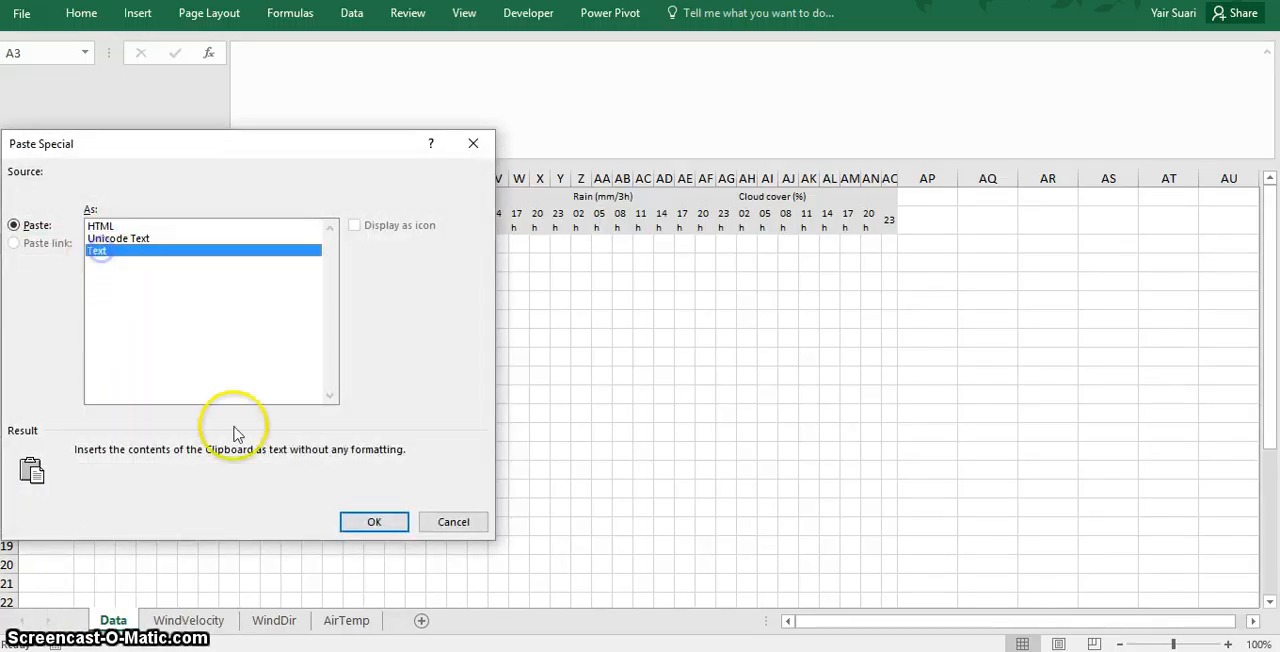
click(371, 522)
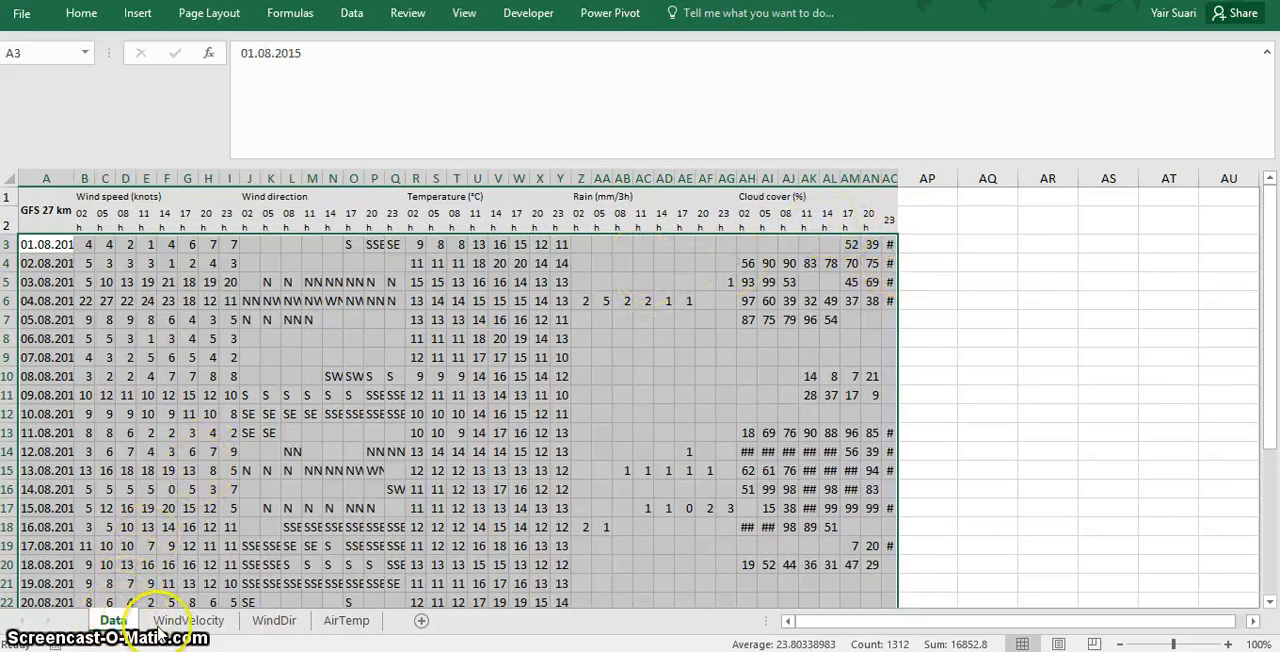
- Examine the wind velocity frequency chart and the velocity box chart by time of day on the WindVelocity sheet
click(162, 622)
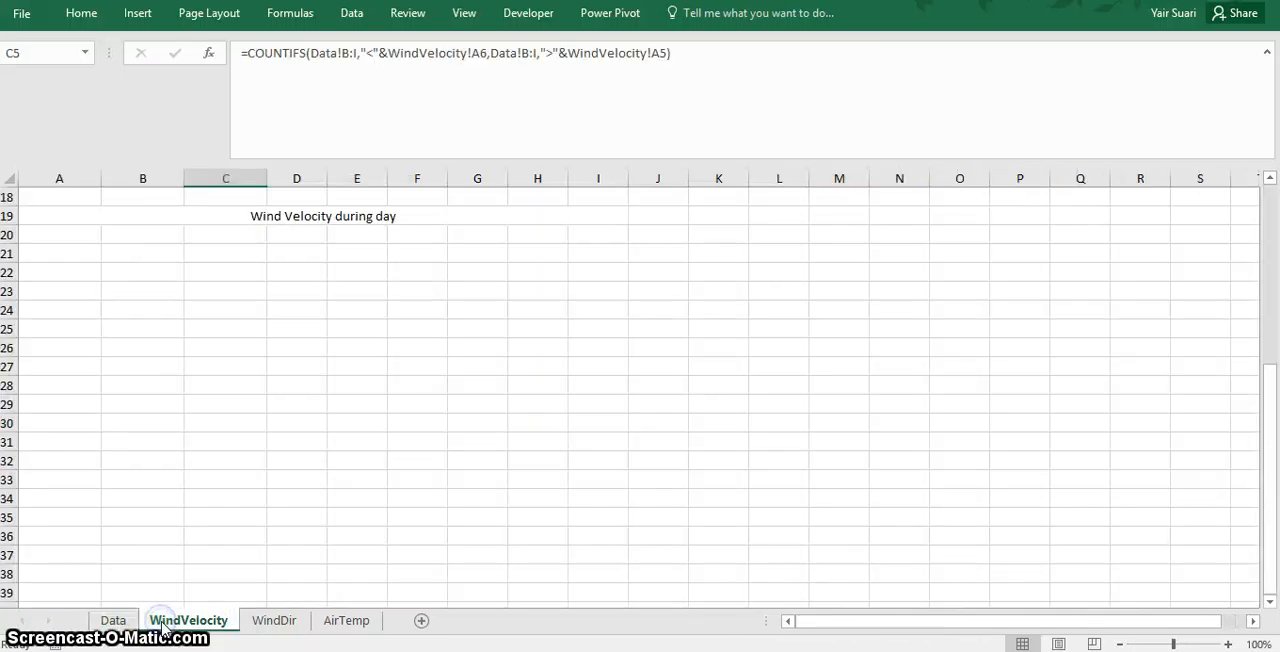
drag(1273, 396, 1262, 120)
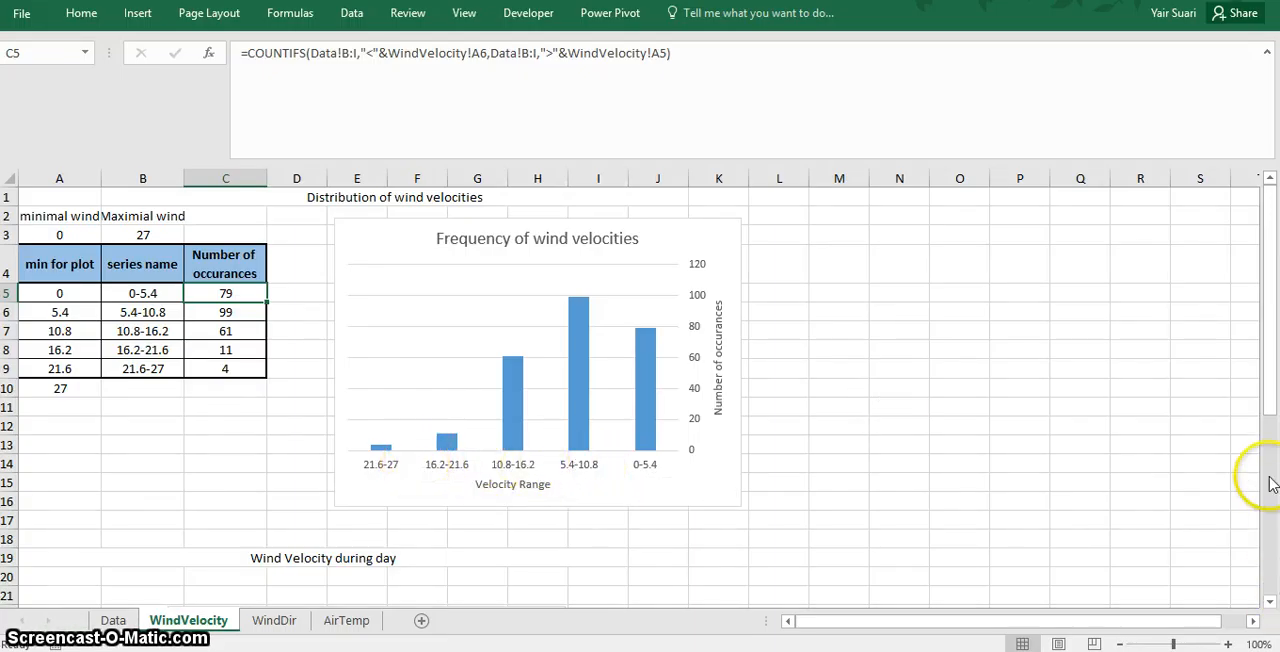
drag(1268, 370, 1268, 509)
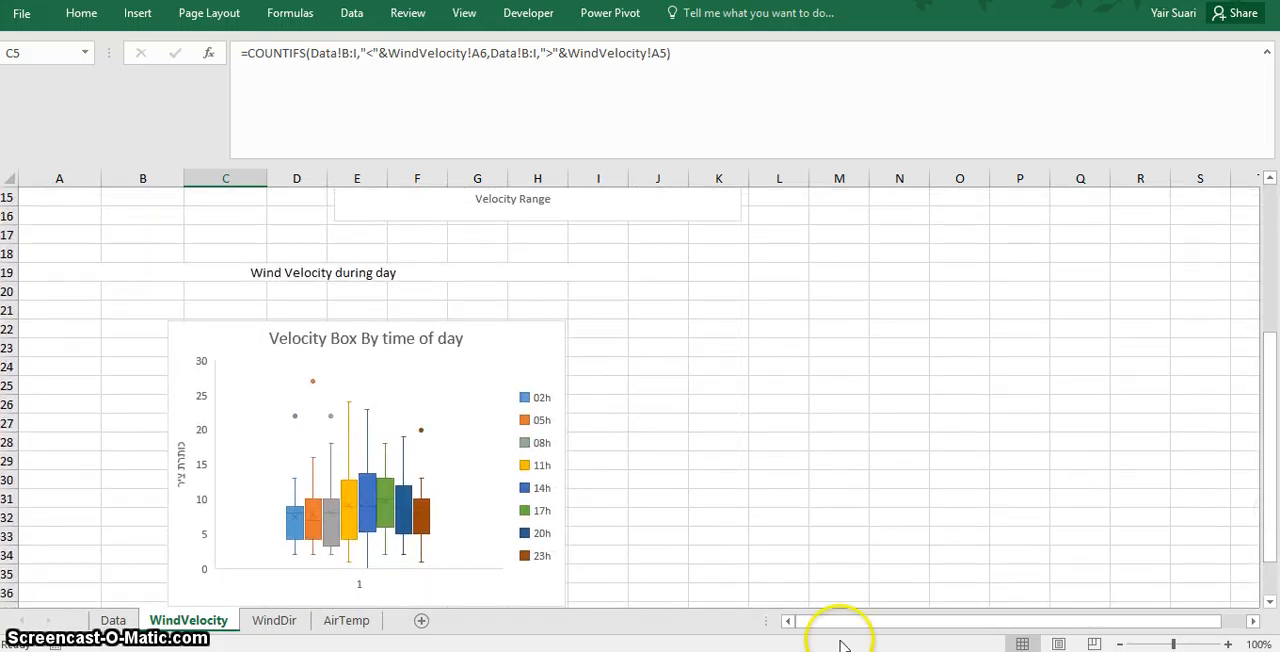
click(425, 518)
click(428, 522)
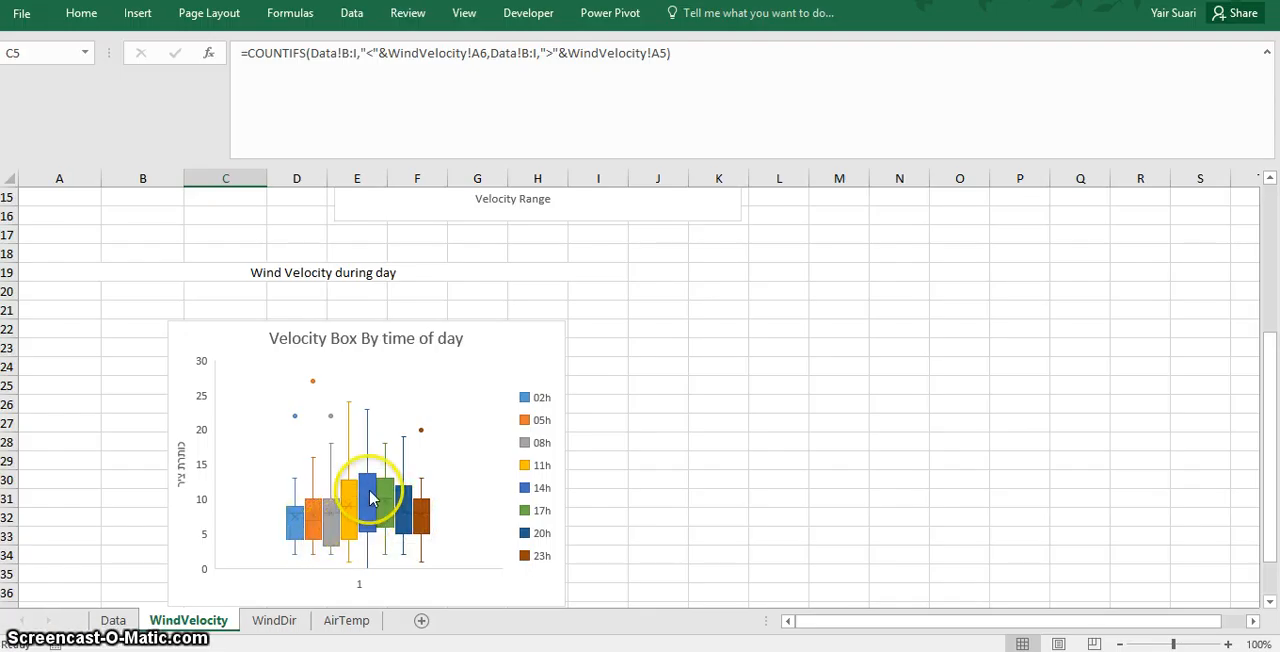
mouse_move(378, 514)
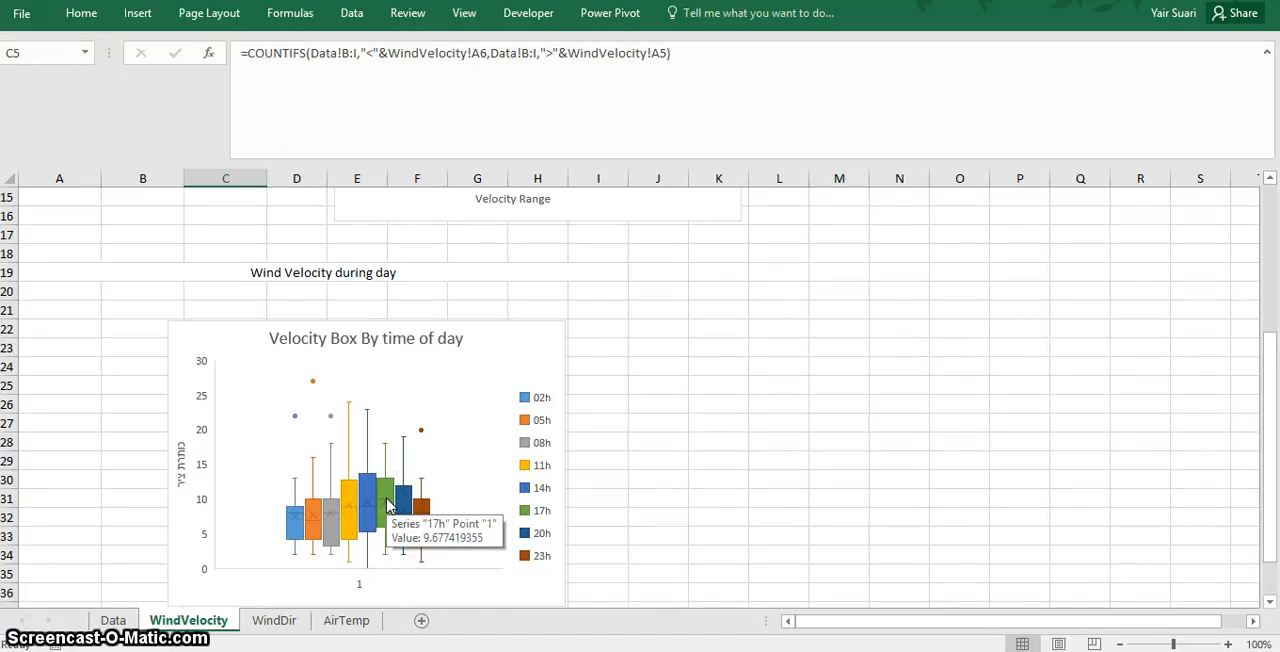
key(super)
click(426, 403)
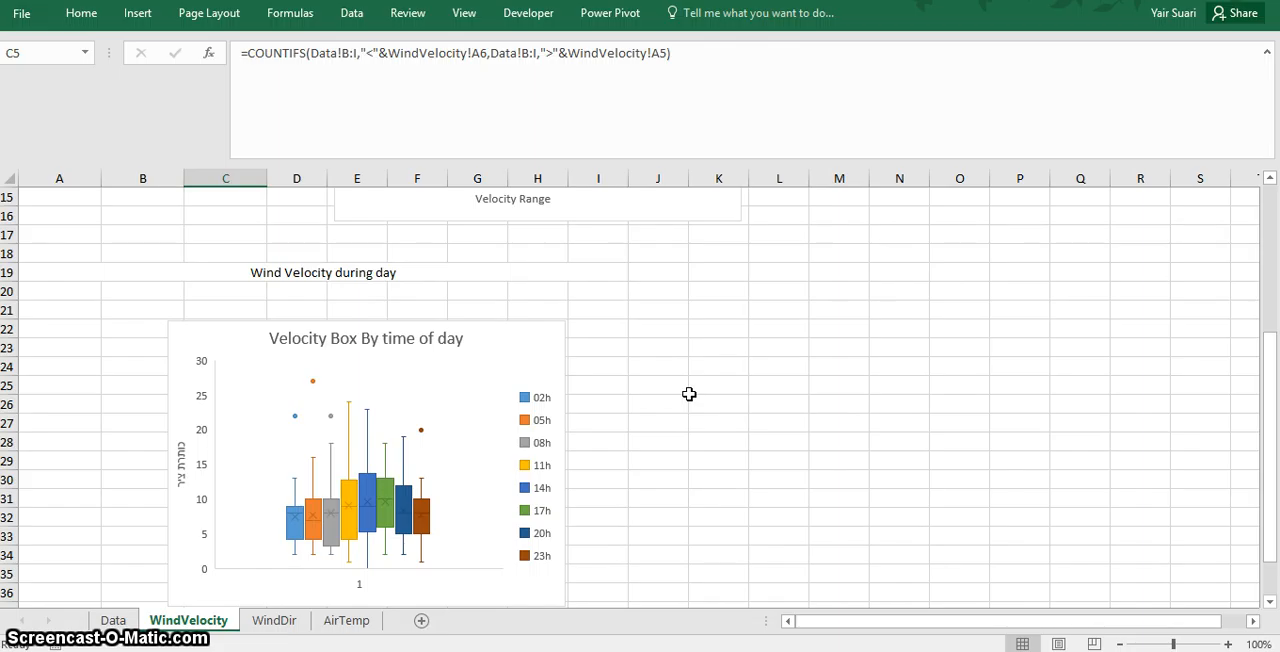
- Examine the wind direction counts and the SSE point of the radar chart on the WindDir sheet
click(277, 622)
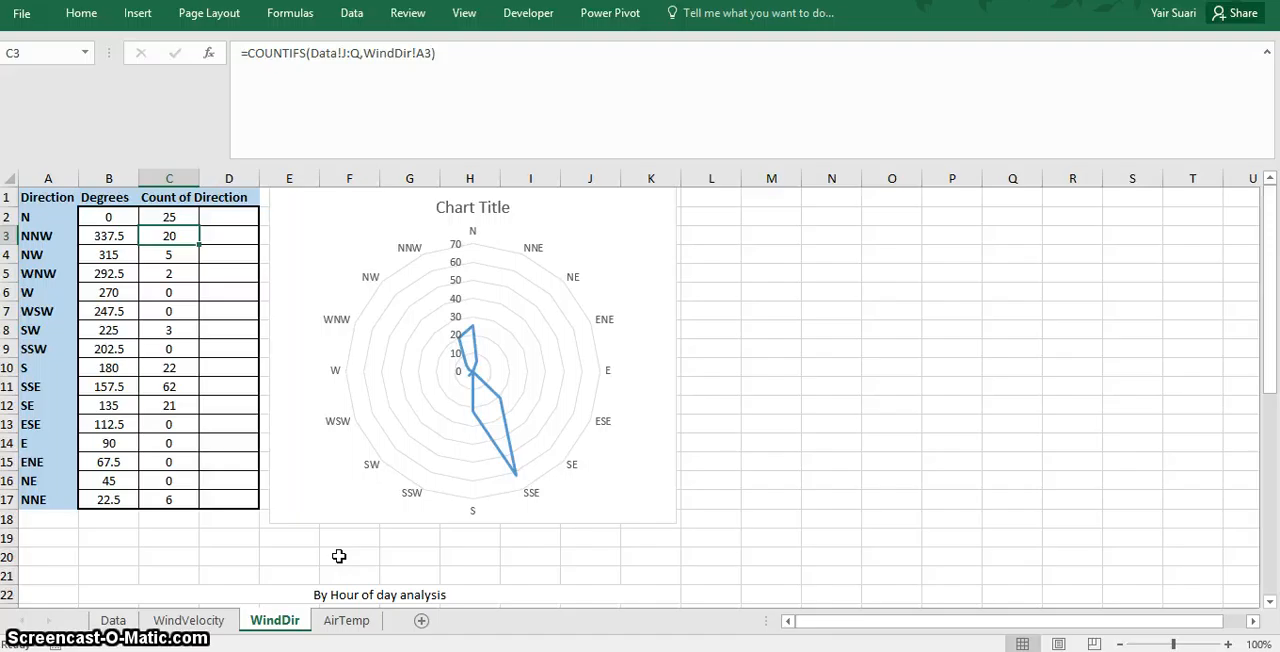
mouse_move(522, 484)
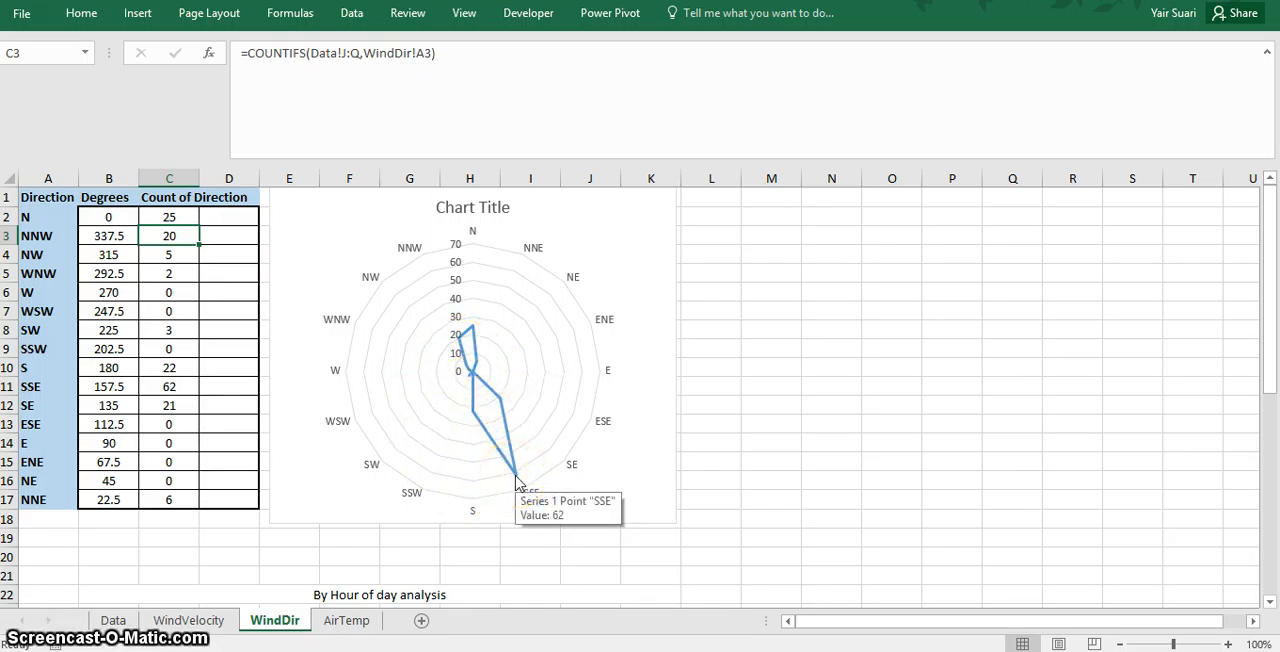
click(536, 500)
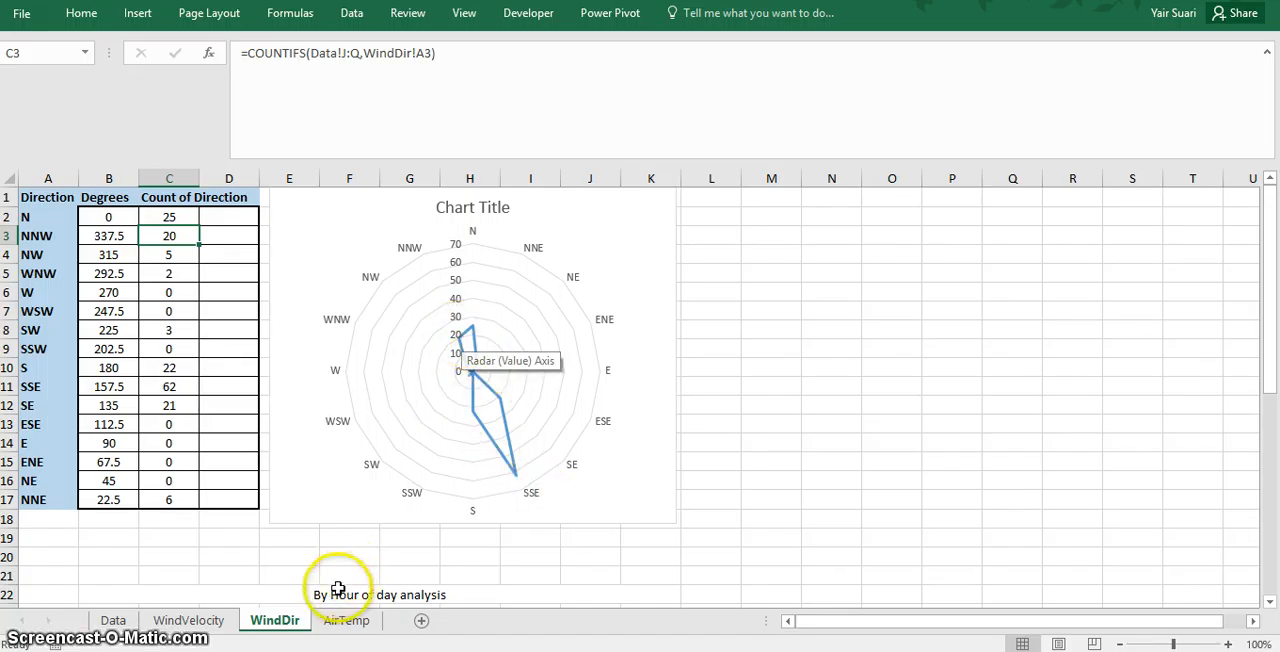
- Open the AirTemp sheet and reposition the plot area inside the Frequency of Air Temp chart
click(338, 628)
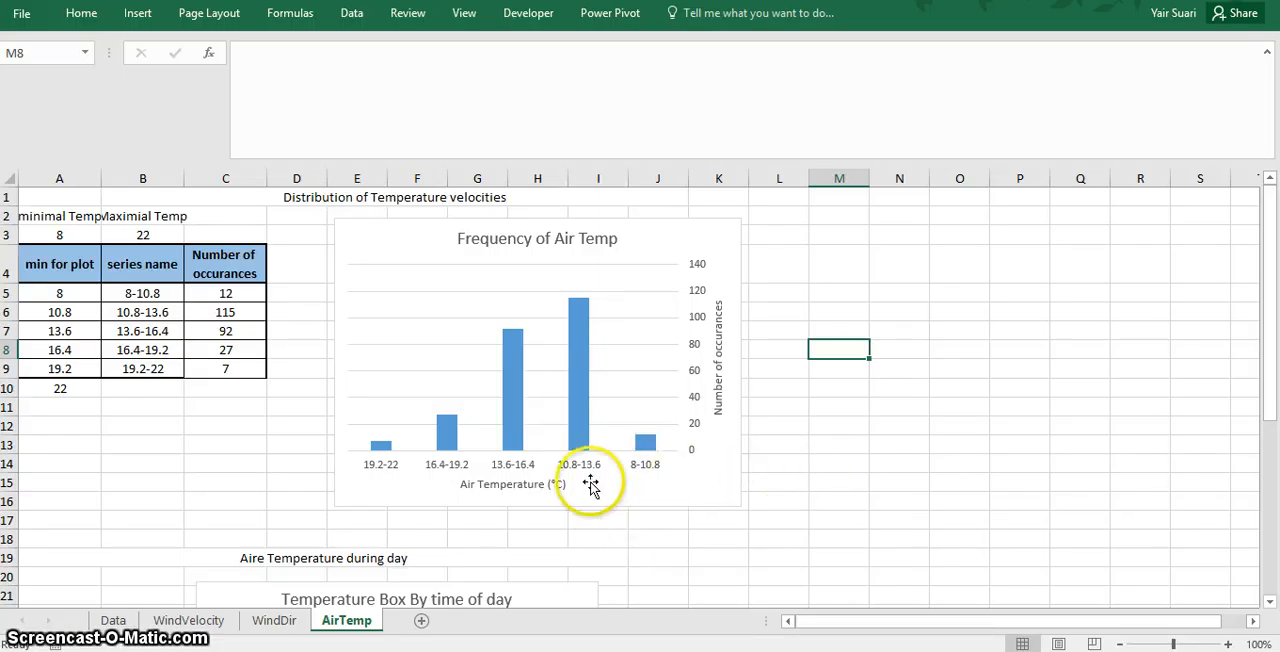
double_click(634, 469)
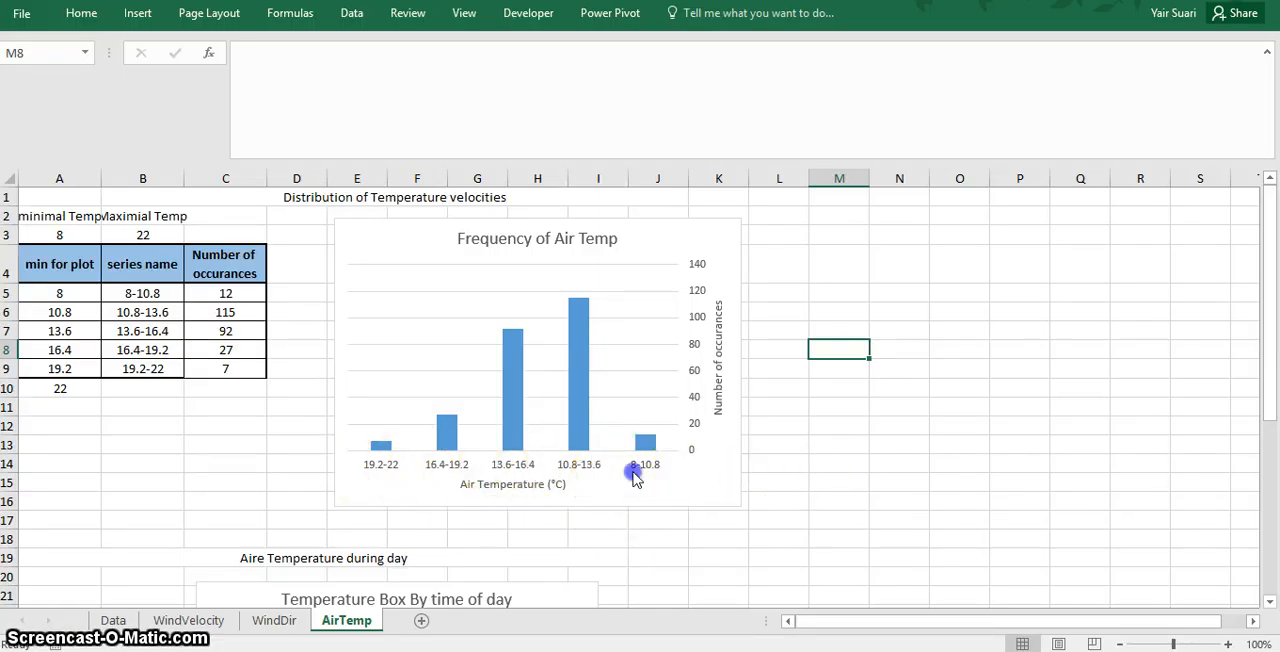
click(621, 432)
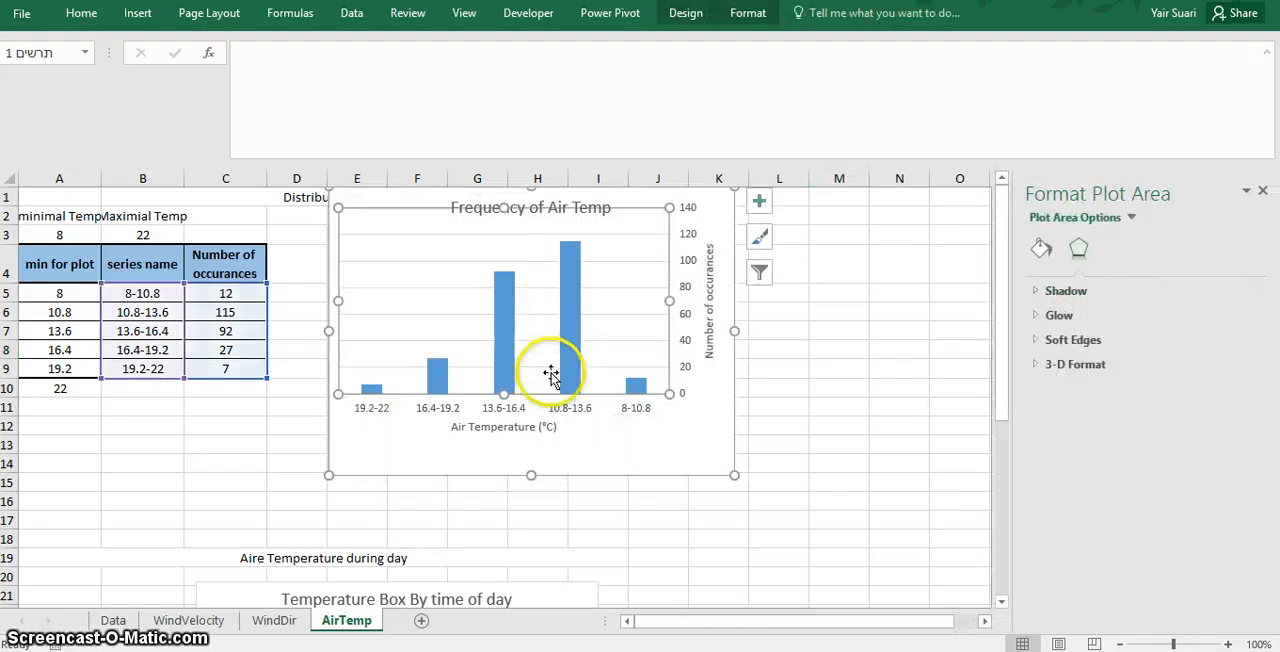
drag(632, 389, 646, 395)
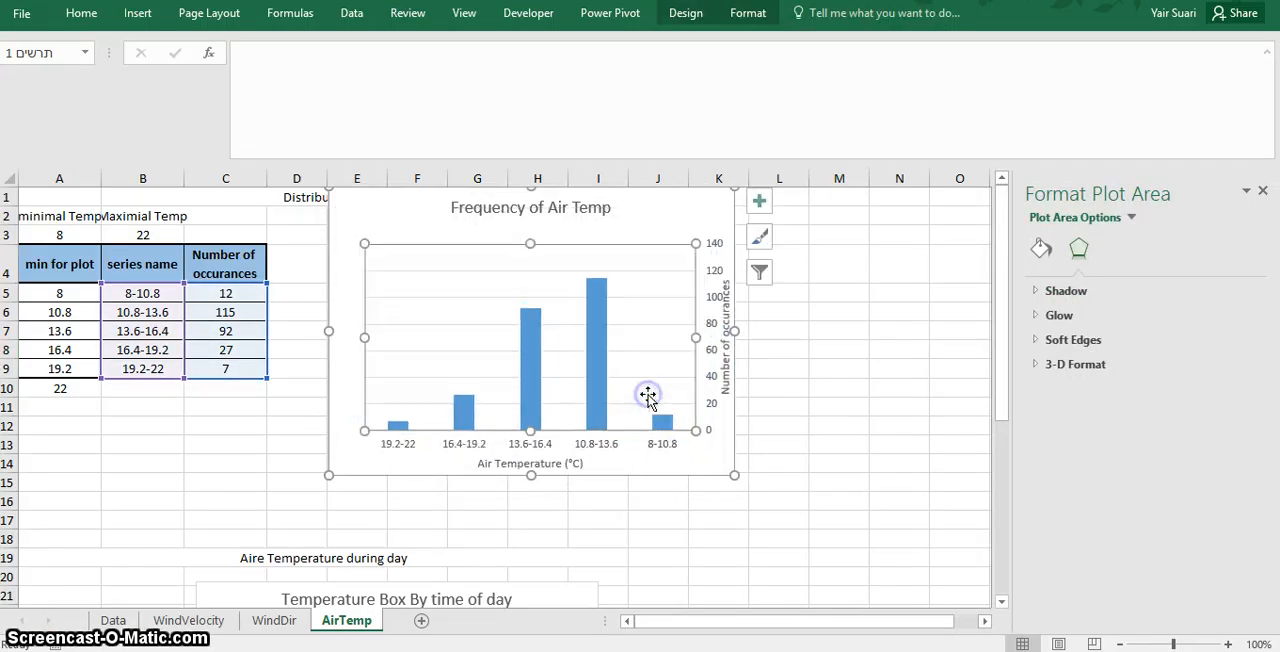
click(822, 385)
- Examine the Temperature Box By time of day chart further down the AirTemp sheet
scroll(1006, 451, down, 1)
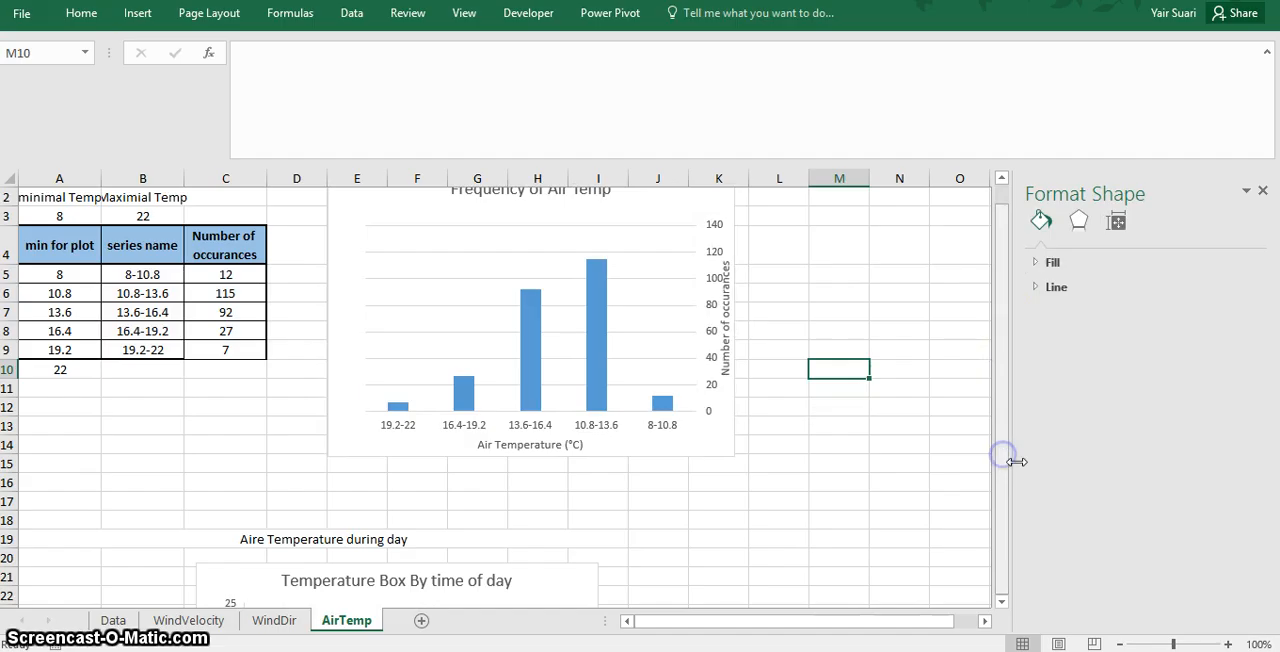
click(683, 538)
key(Left)
key(Down)
key(Down)
key(Down)
key(Down)
key(Down)
key(Down)
key(Down)
key(Down)
key(Down)
key(Down)
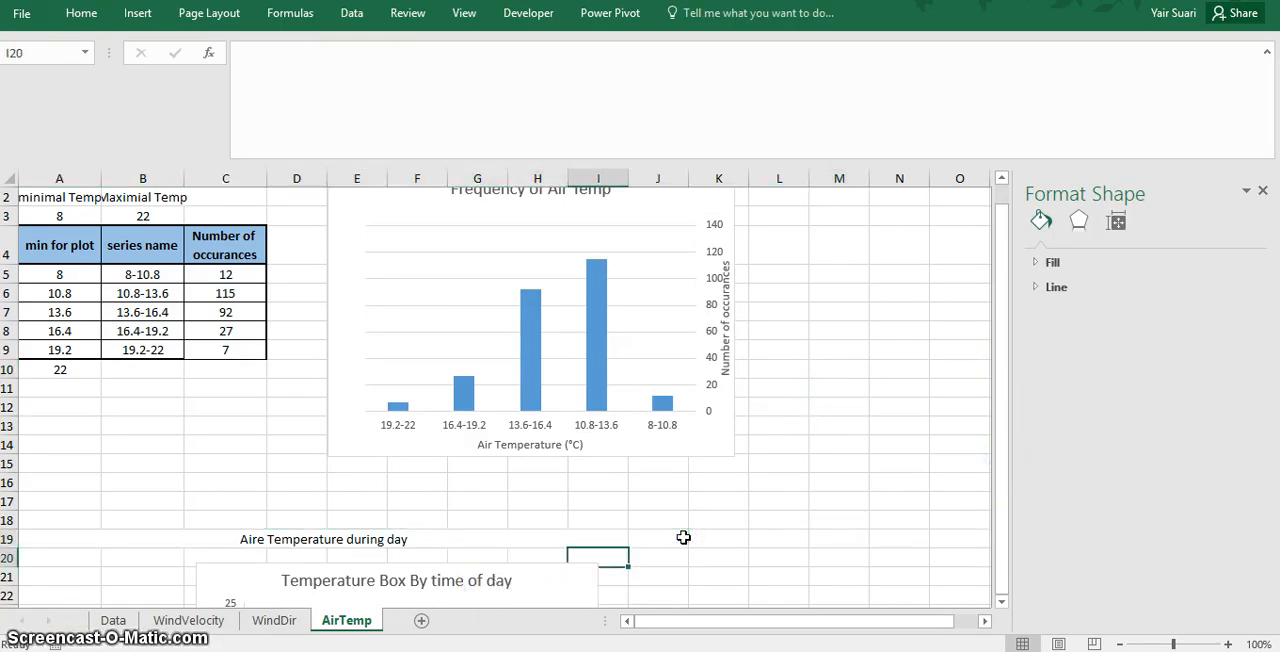
key(Down)
key(Down)
key(Down)
key(Down)
key(Down)
key(Down)
key(Down)
key(Down)
key(Down)
key(Down)
key(Down)
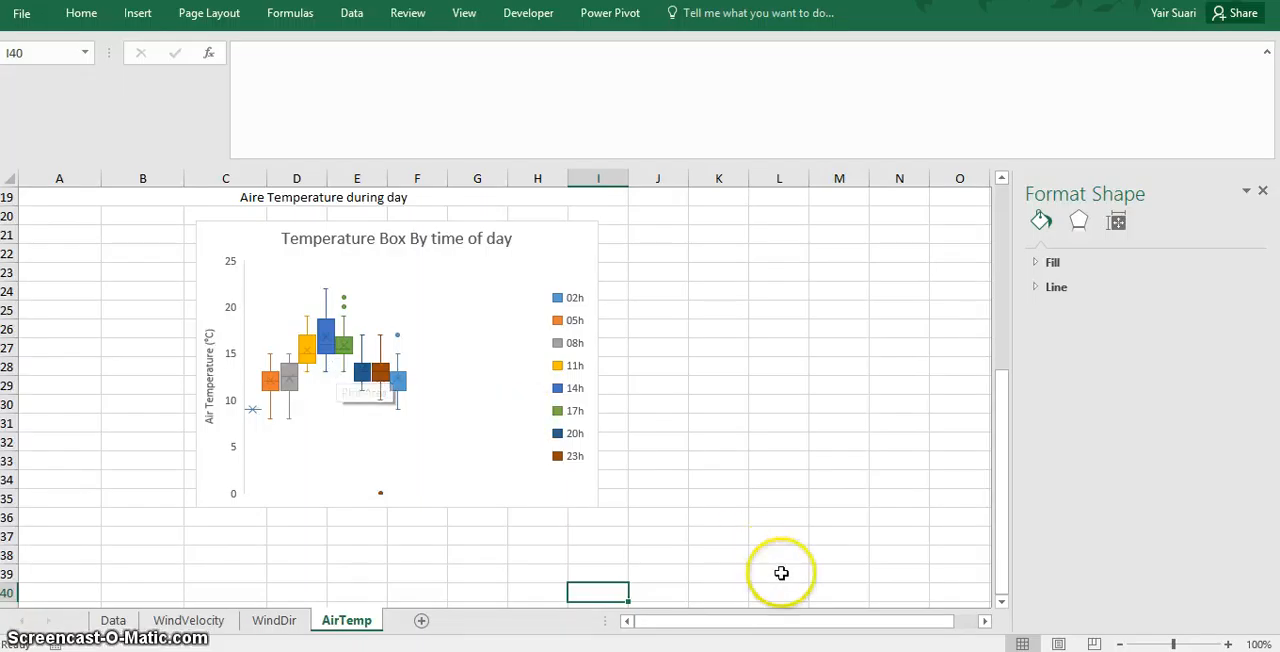
- Switch to the Windguru archive page and reload the Cape Town table with waves, wave direction and wave period included
key(alt+Tab)
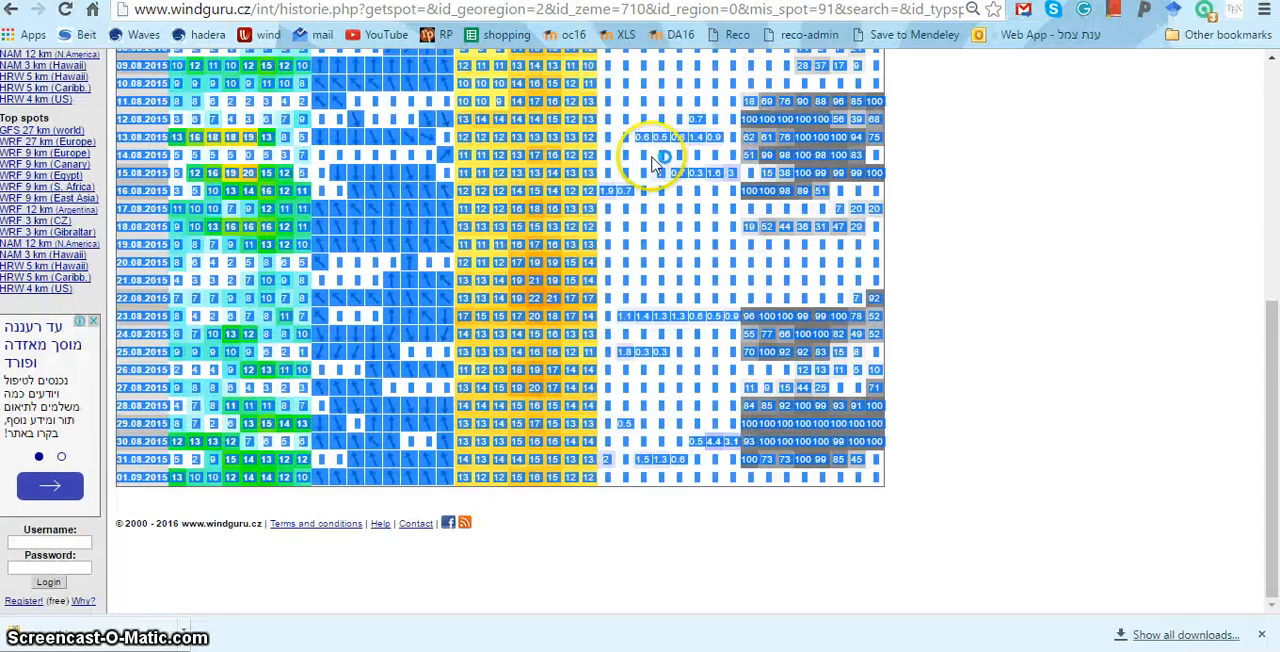
drag(1270, 335, 1272, 100)
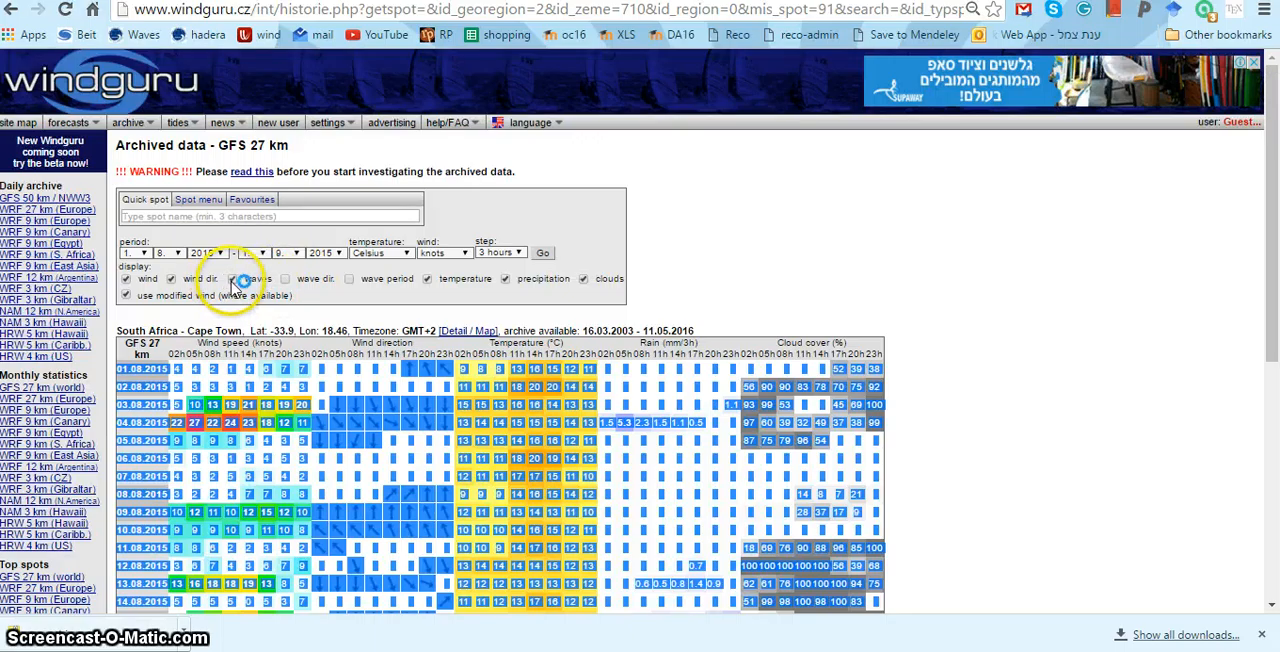
click(285, 279)
click(349, 279)
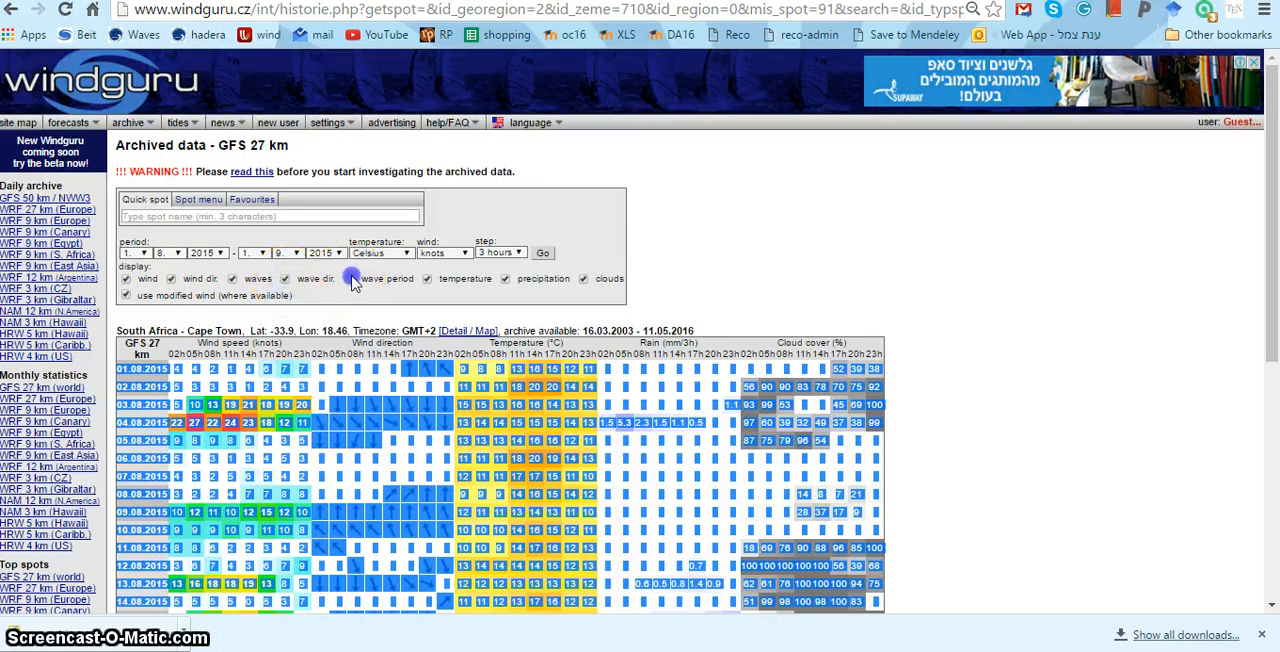
click(542, 253)
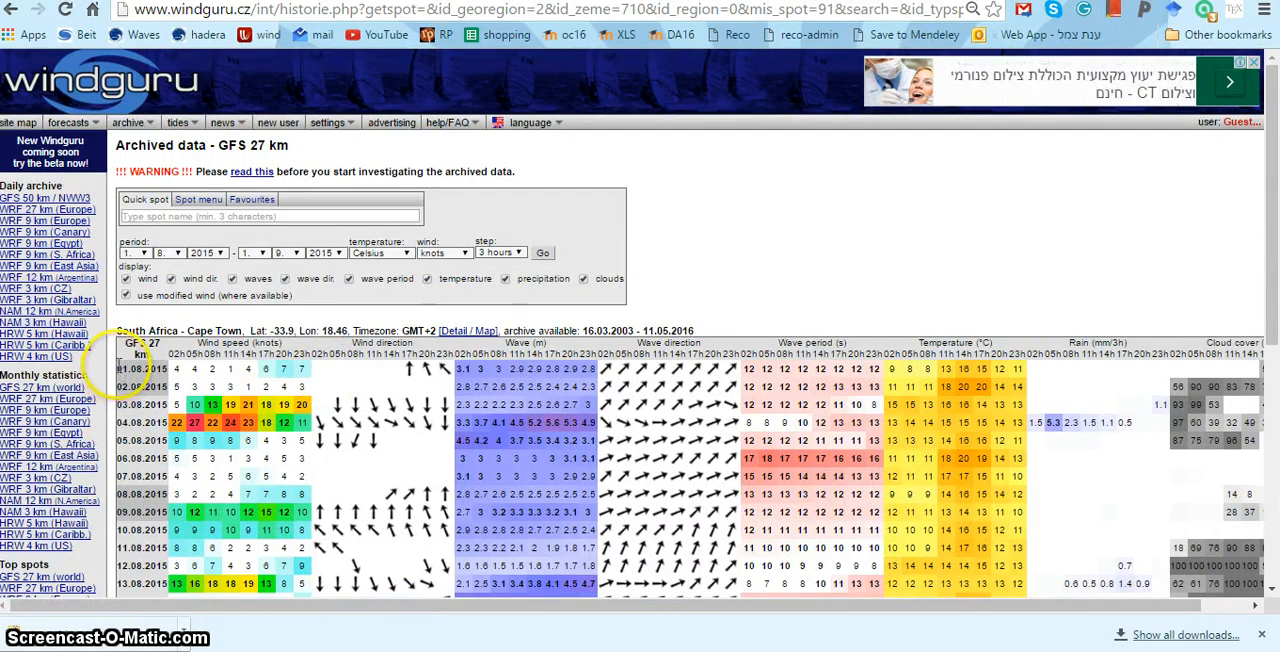
- Copy the Cape Town archive data rows from 01.08.2015 through 01.09.2015, covering all columns through cloud cover
drag(130, 379, 1274, 466)
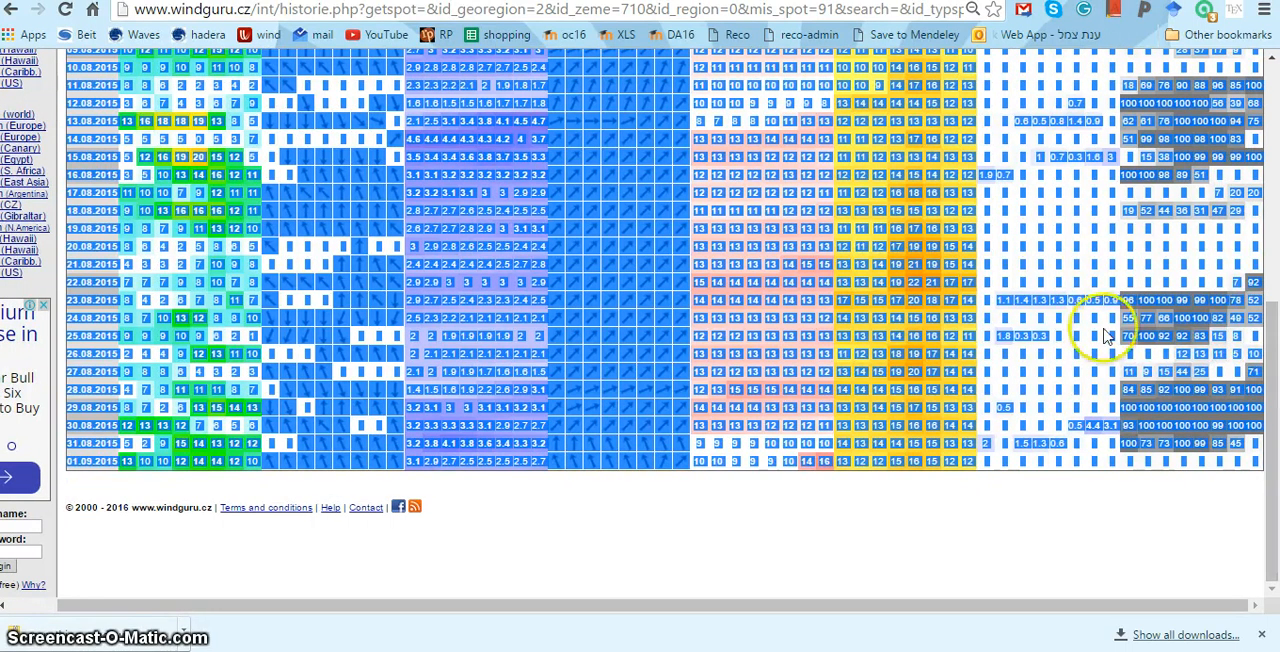
right_click(1002, 247)
click(1004, 259)
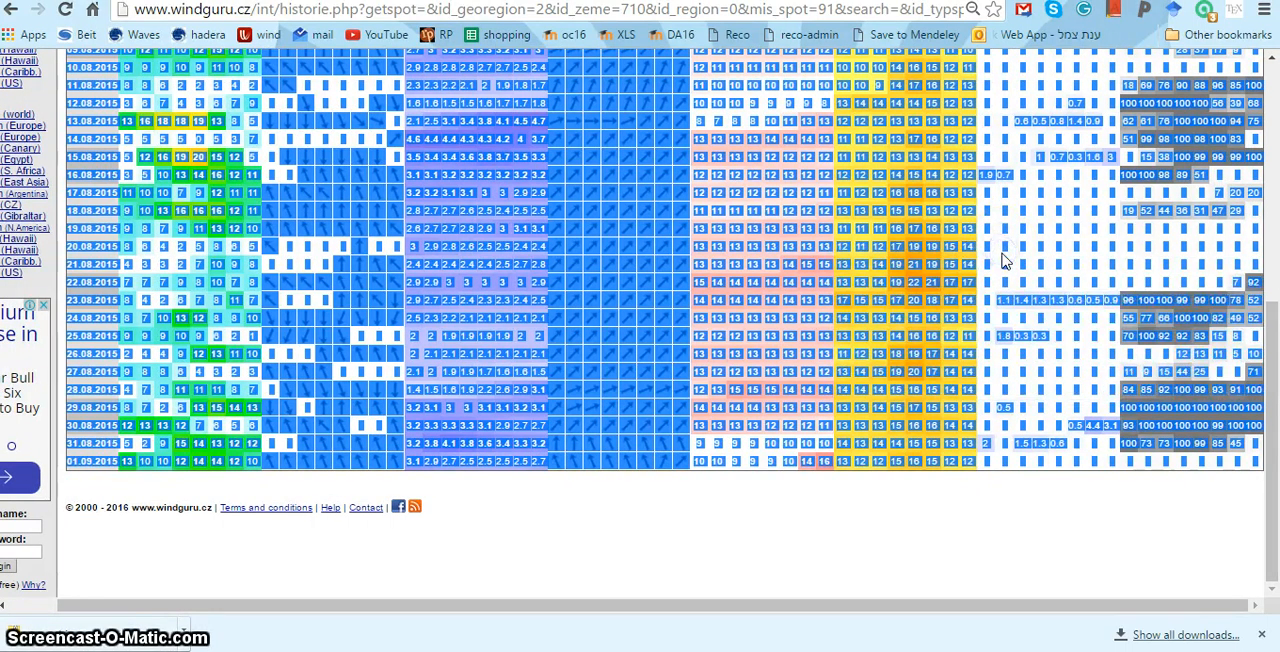
- Switch to the Windguru_analysis- WithWaves workbook in Excel and paste the copied rows as plain text at cell A3 of the Data sheet
click(845, 651)
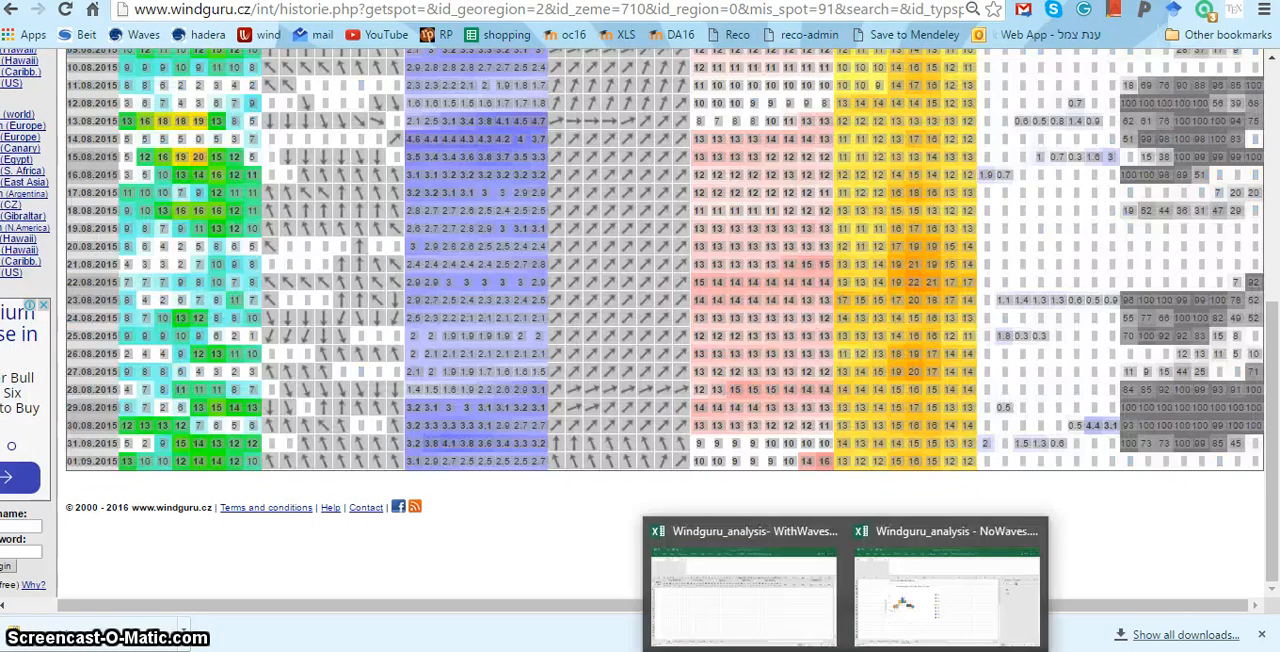
click(787, 636)
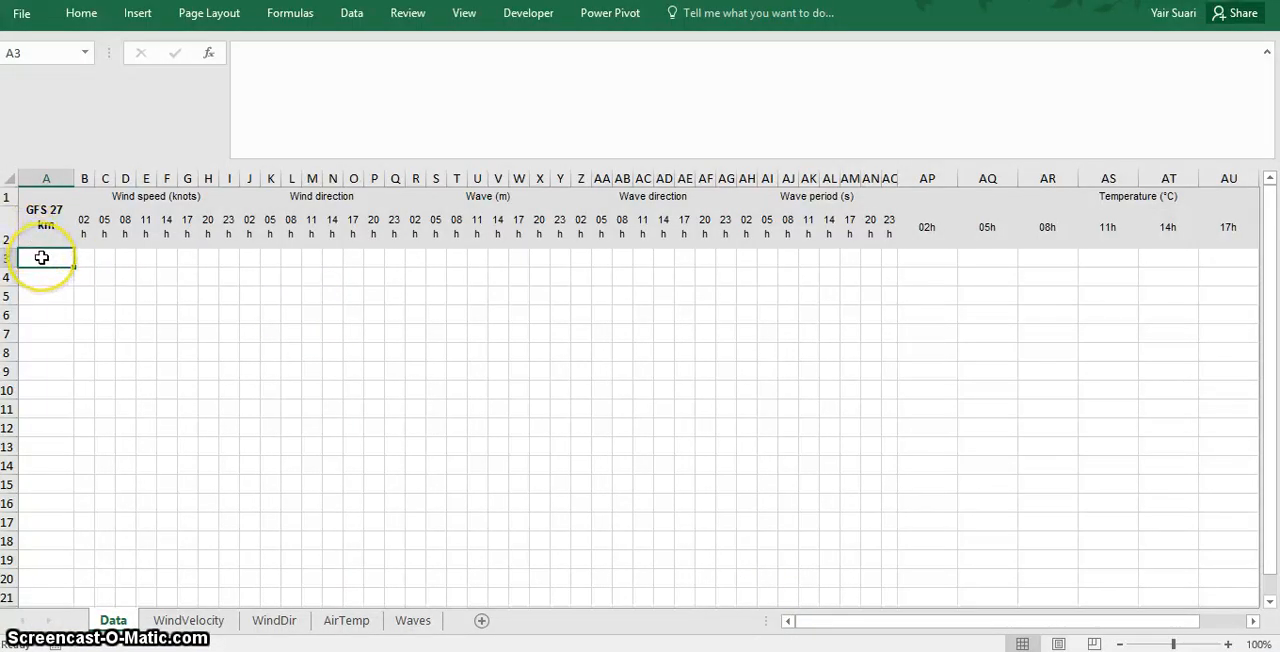
right_click(42, 259)
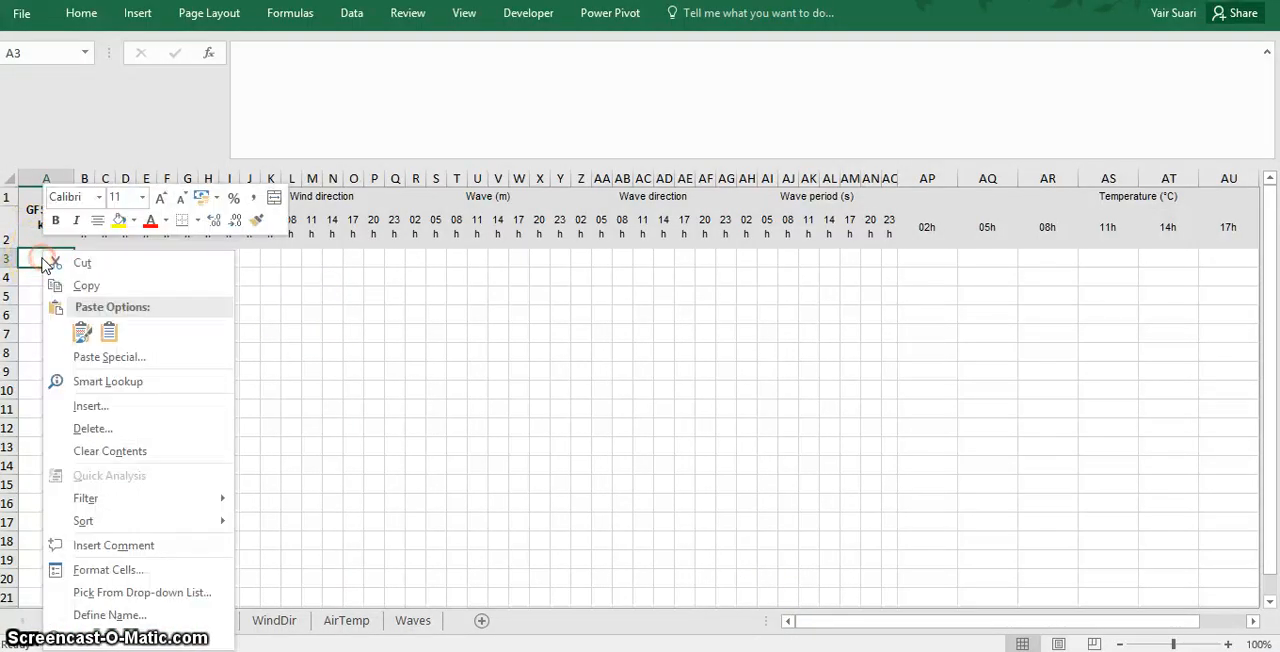
click(109, 356)
click(100, 257)
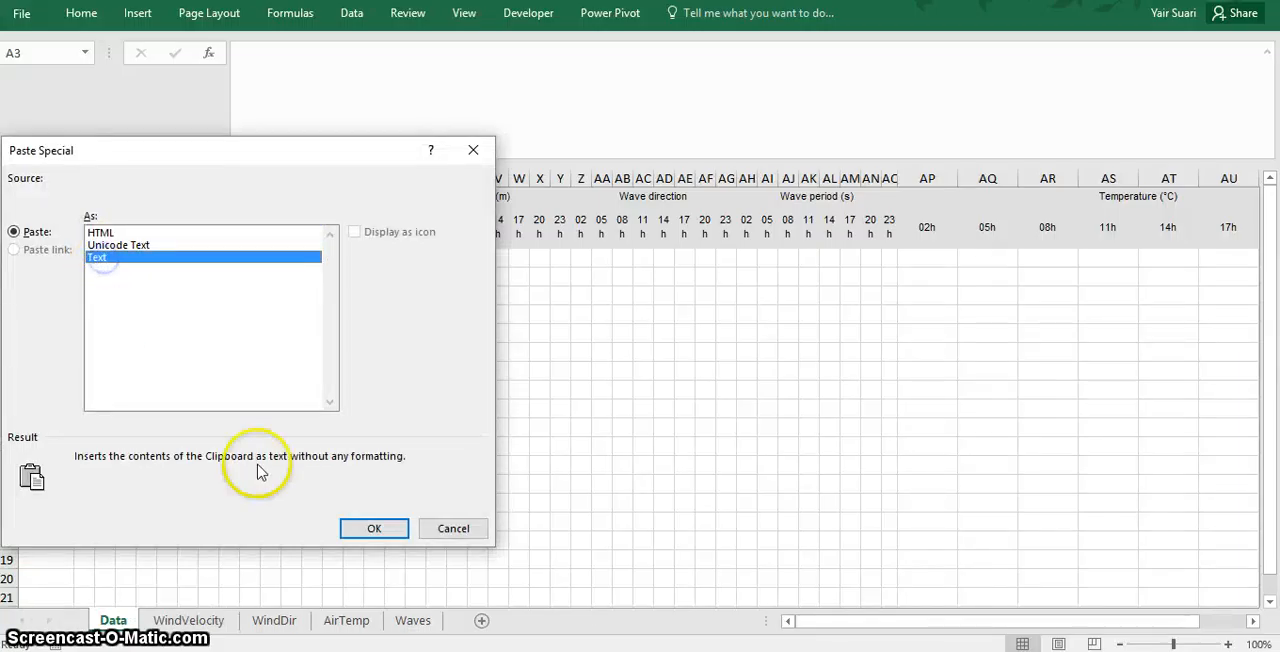
click(366, 530)
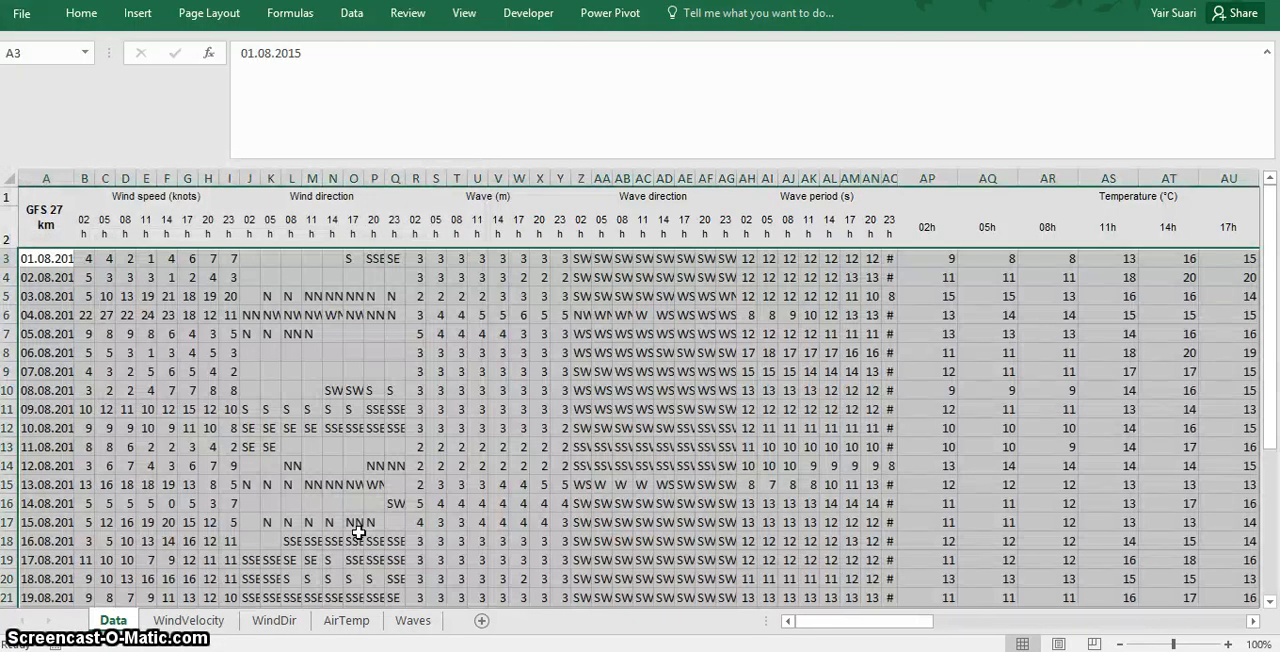
- Look through the WindVelocity, WindDir and AirTemp sheets, and examine the wave height and wave period frequency charts on the Waves sheet
click(200, 621)
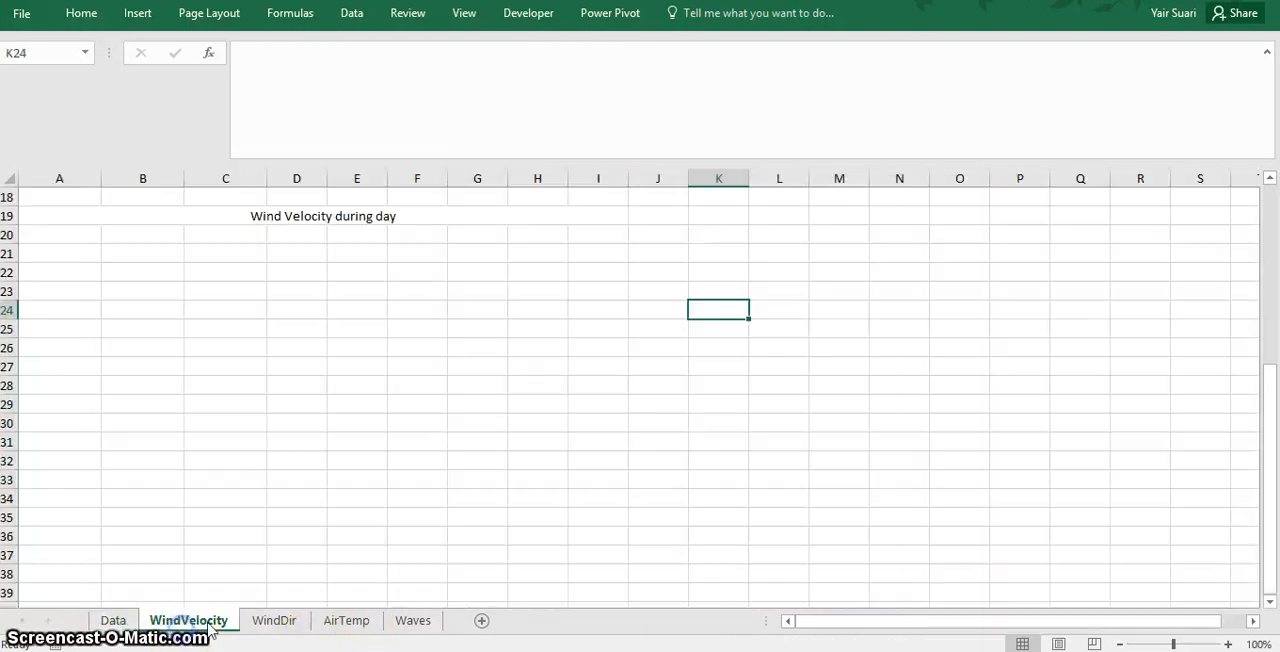
click(255, 621)
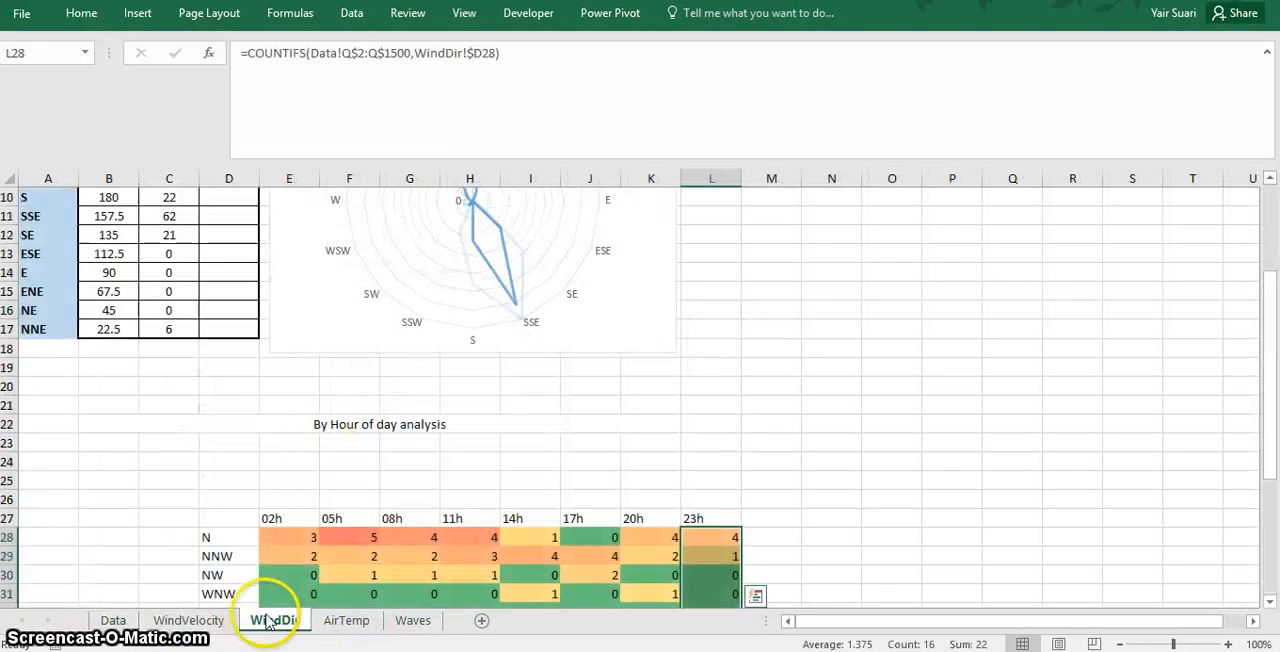
click(350, 621)
click(412, 621)
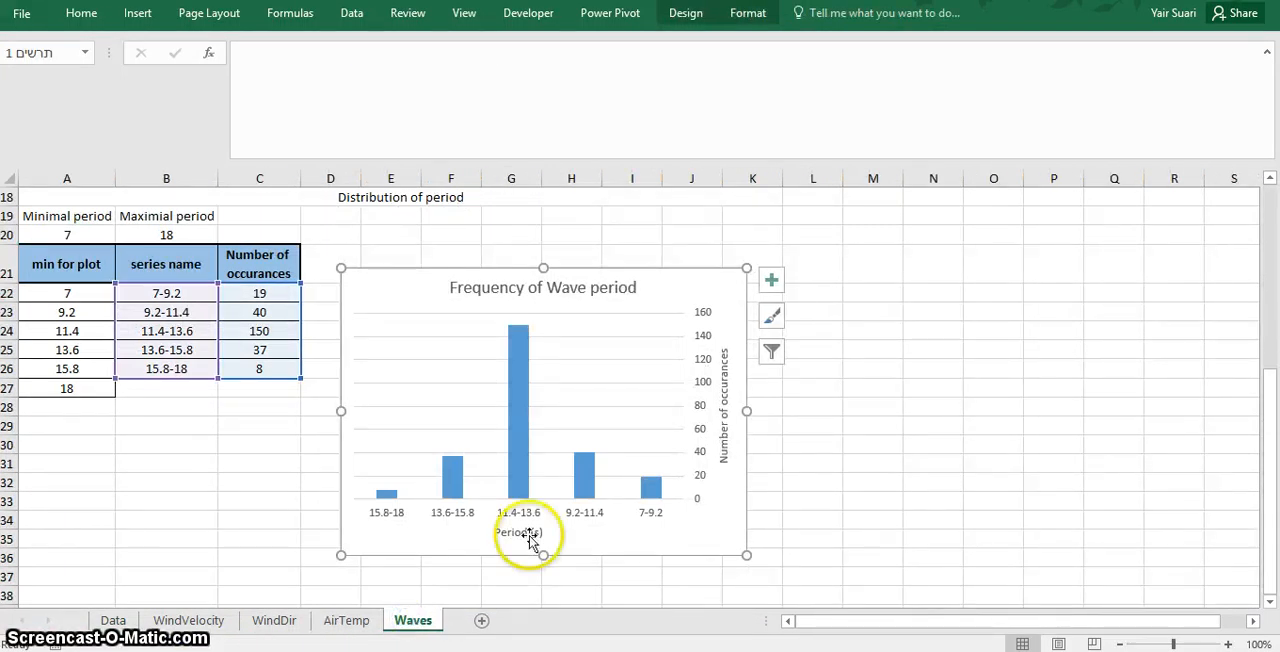
drag(1269, 449, 1229, 214)
click(412, 621)
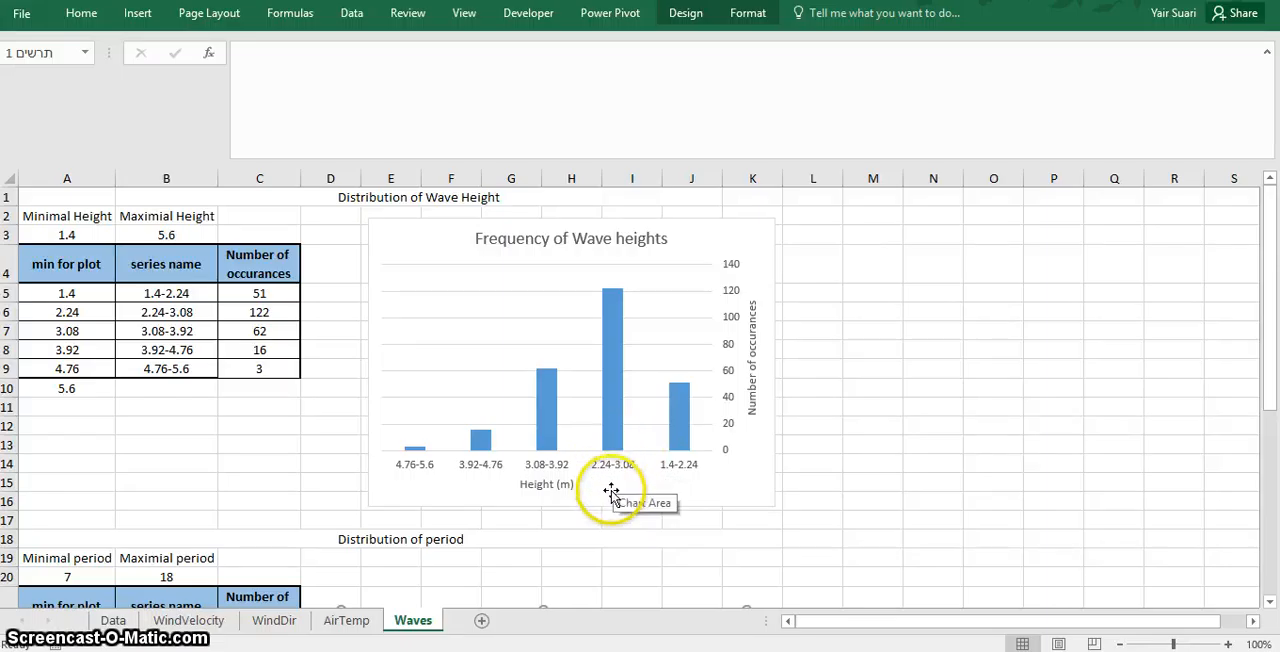
drag(1270, 371, 1276, 569)
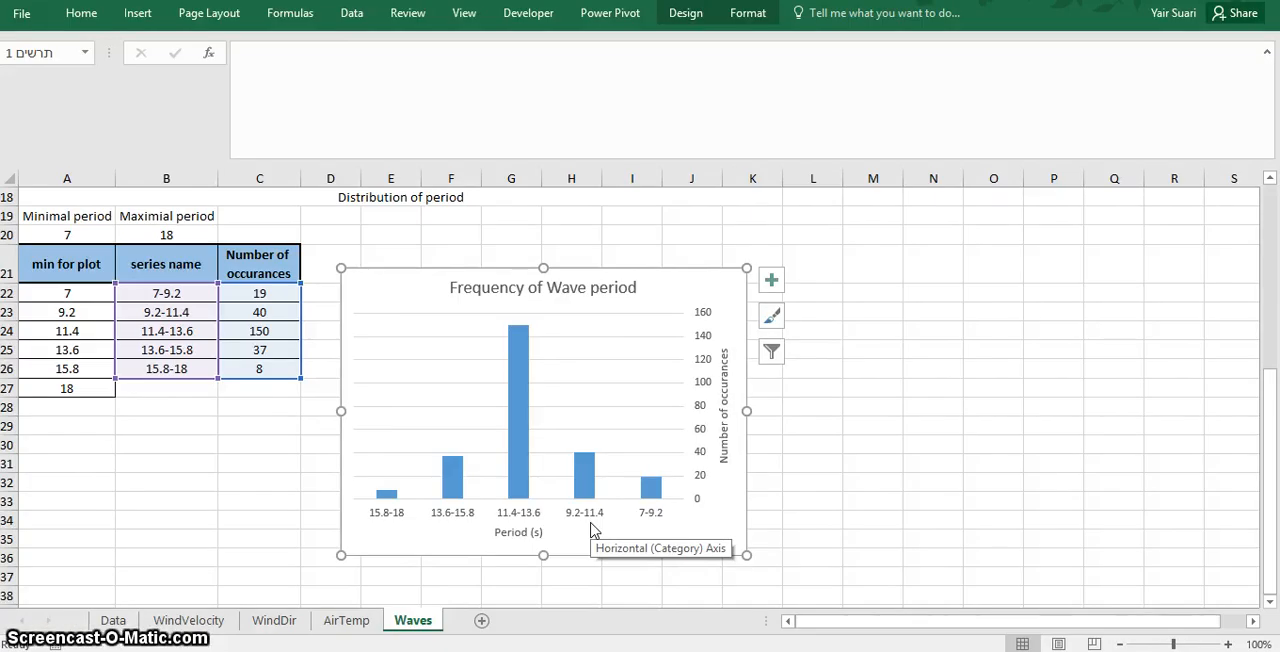
- Return to the Windguru archive page in the browser and load the Cape Town data for 1.8.2014 to 1.9.2014
key(alt+Tab)
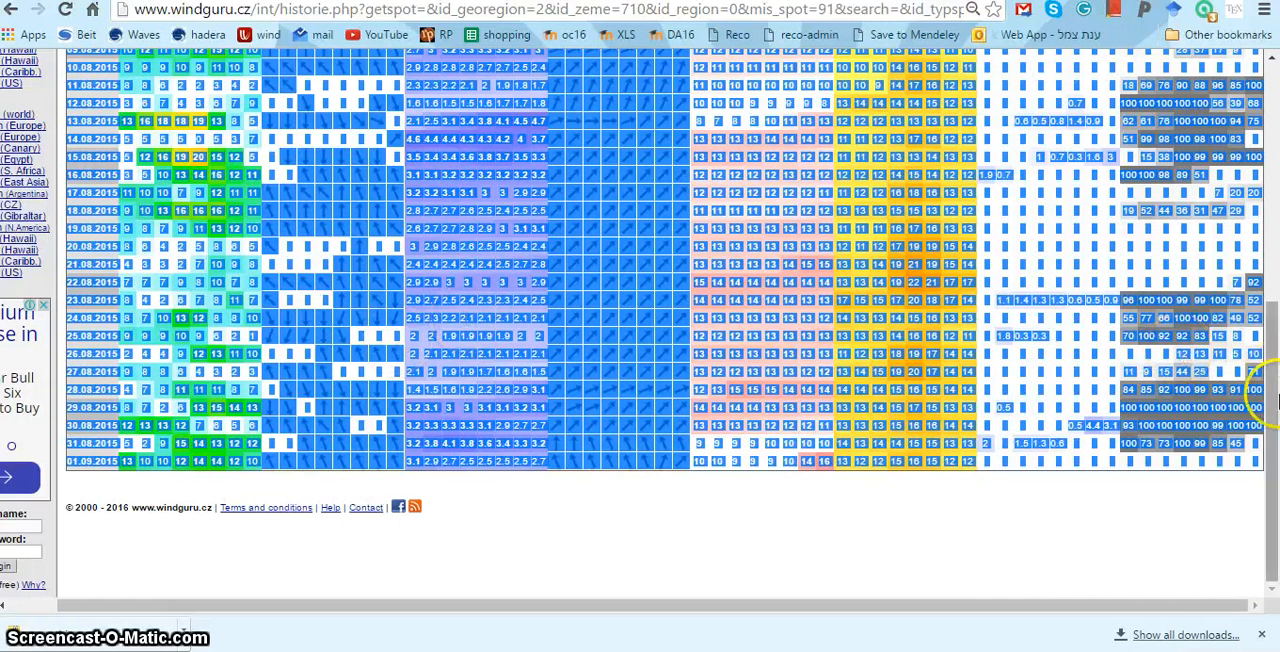
drag(1271, 391, 1260, 119)
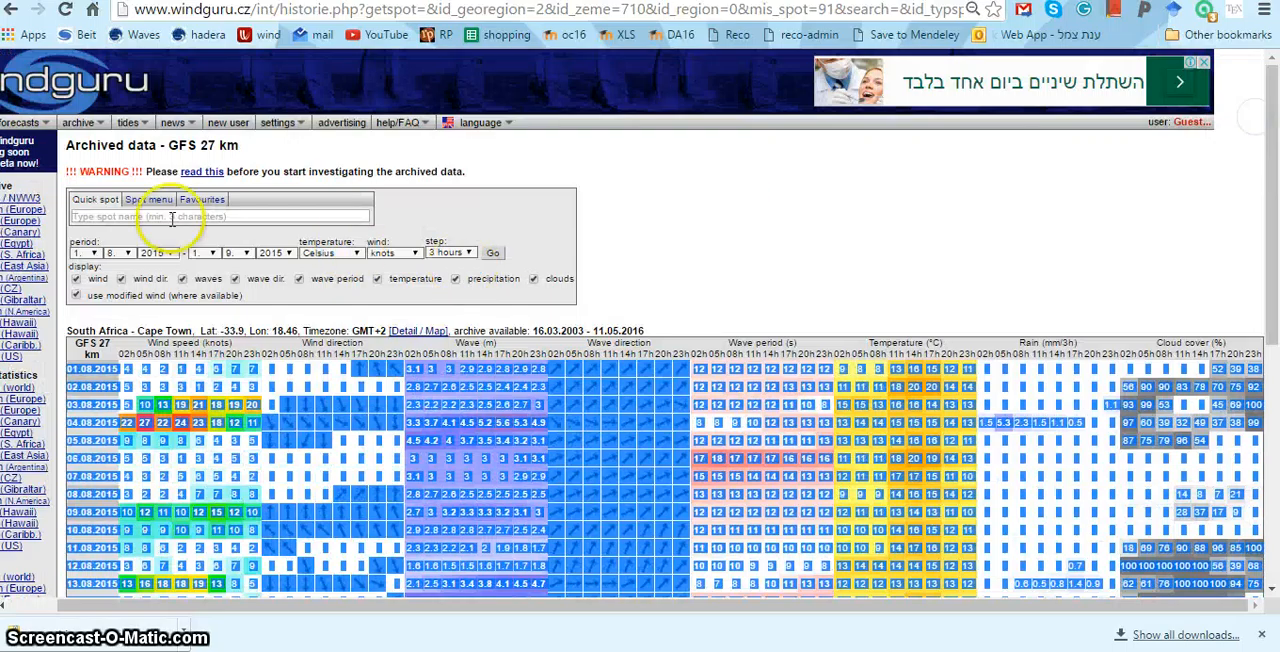
click(172, 254)
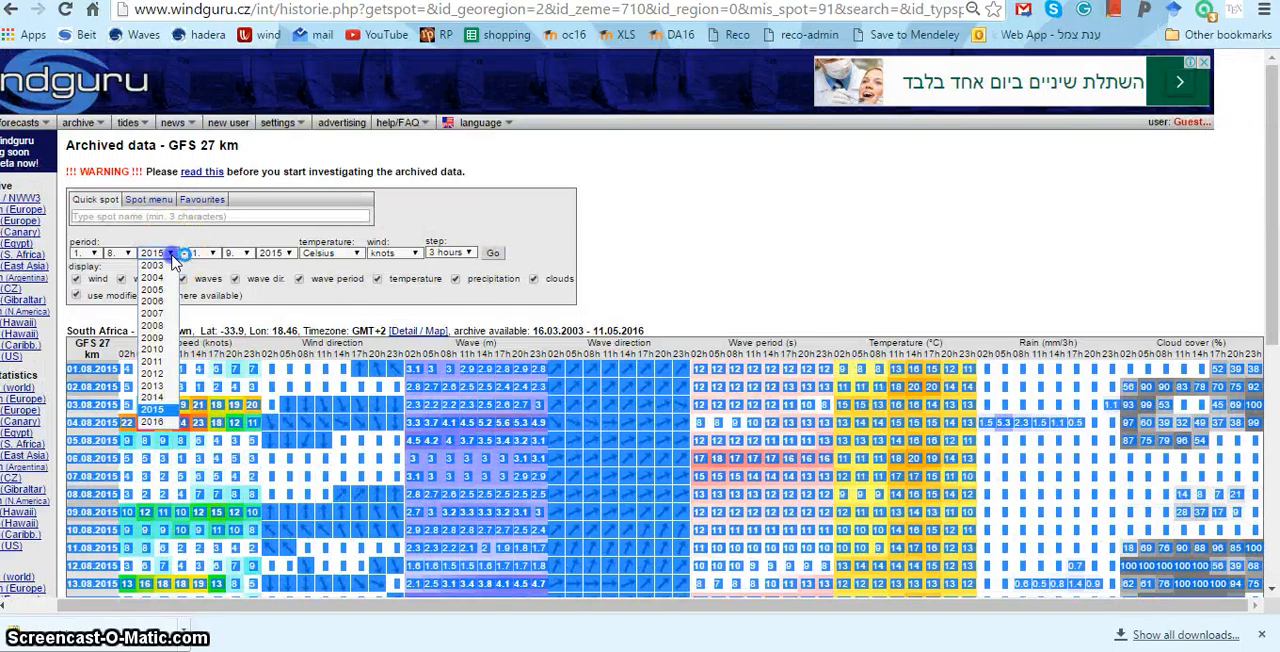
click(152, 397)
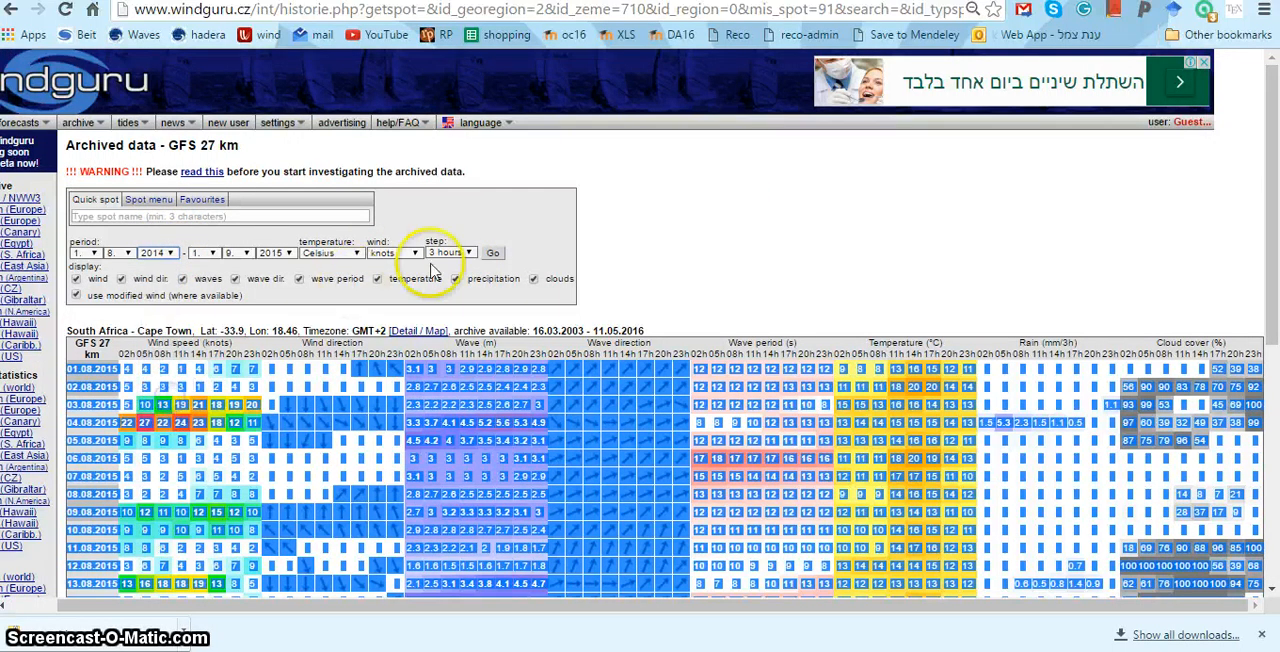
click(284, 253)
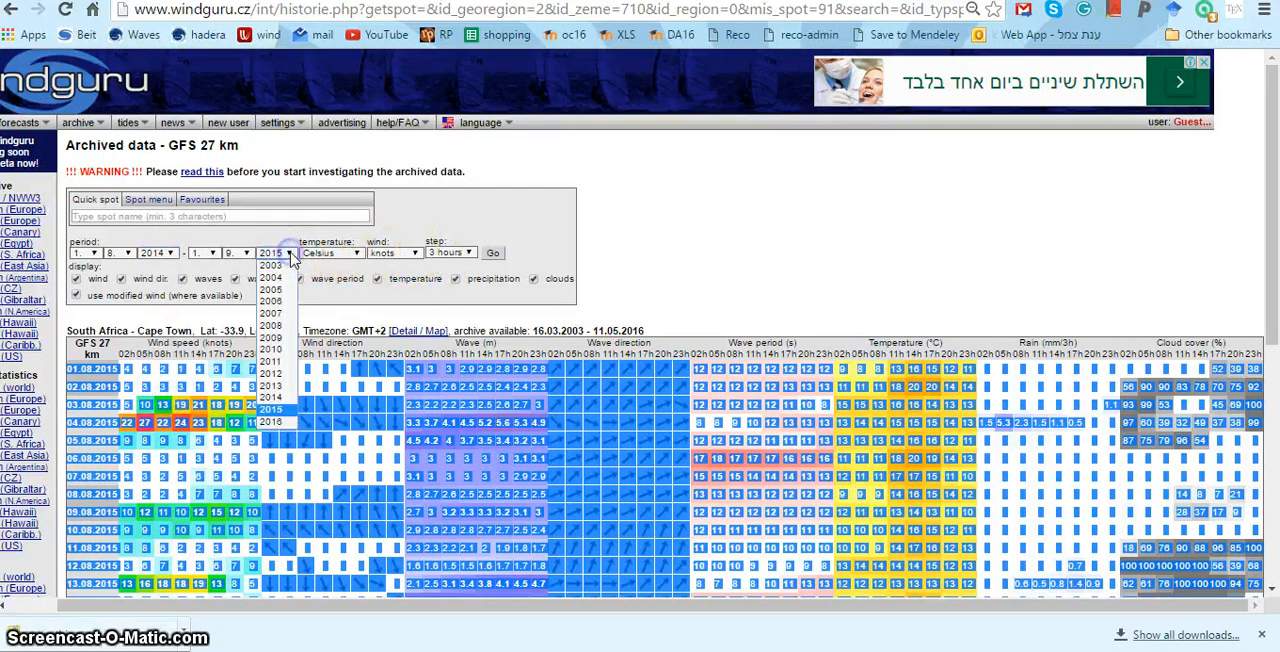
click(289, 398)
click(494, 253)
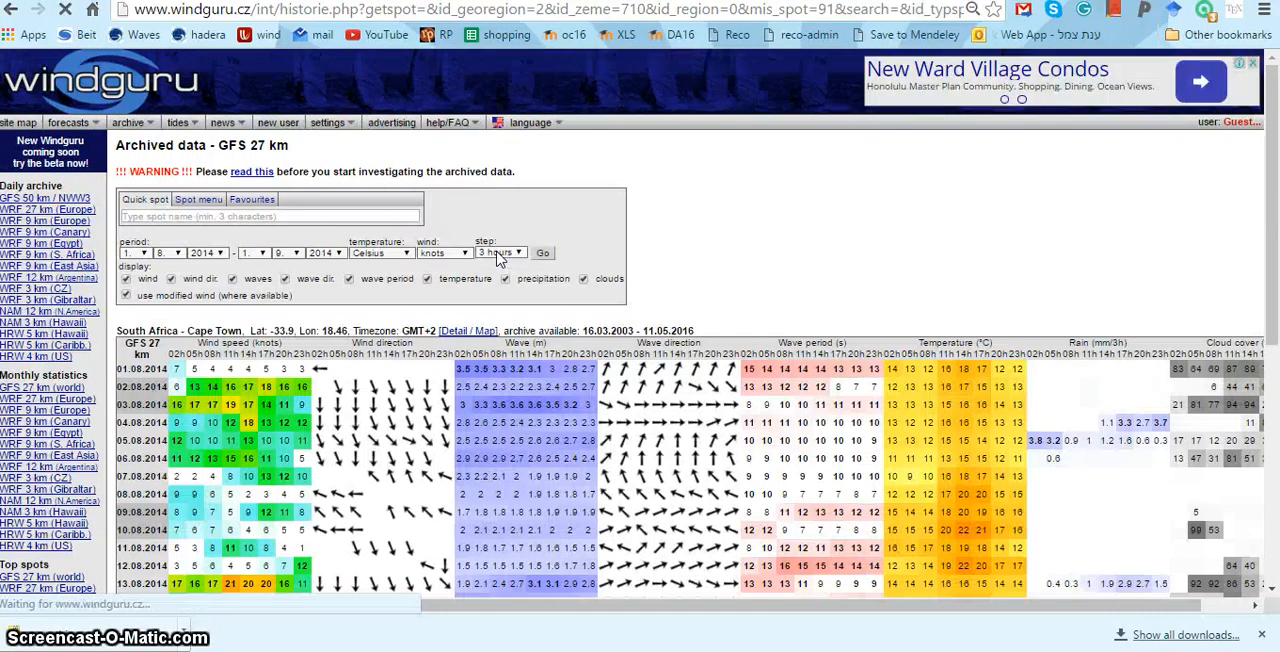
- Copy the Cape Town archive data rows from 01.08.2014 through 01.09.2014
drag(120, 363, 1271, 464)
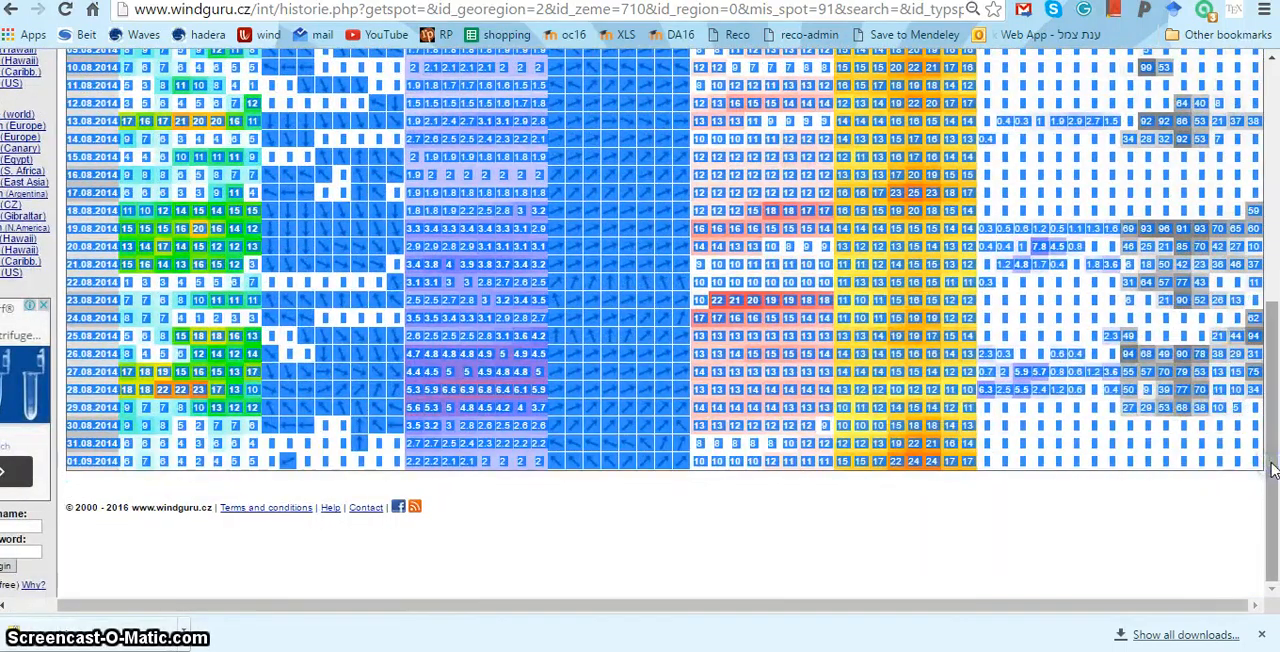
right_click(1000, 290)
click(995, 304)
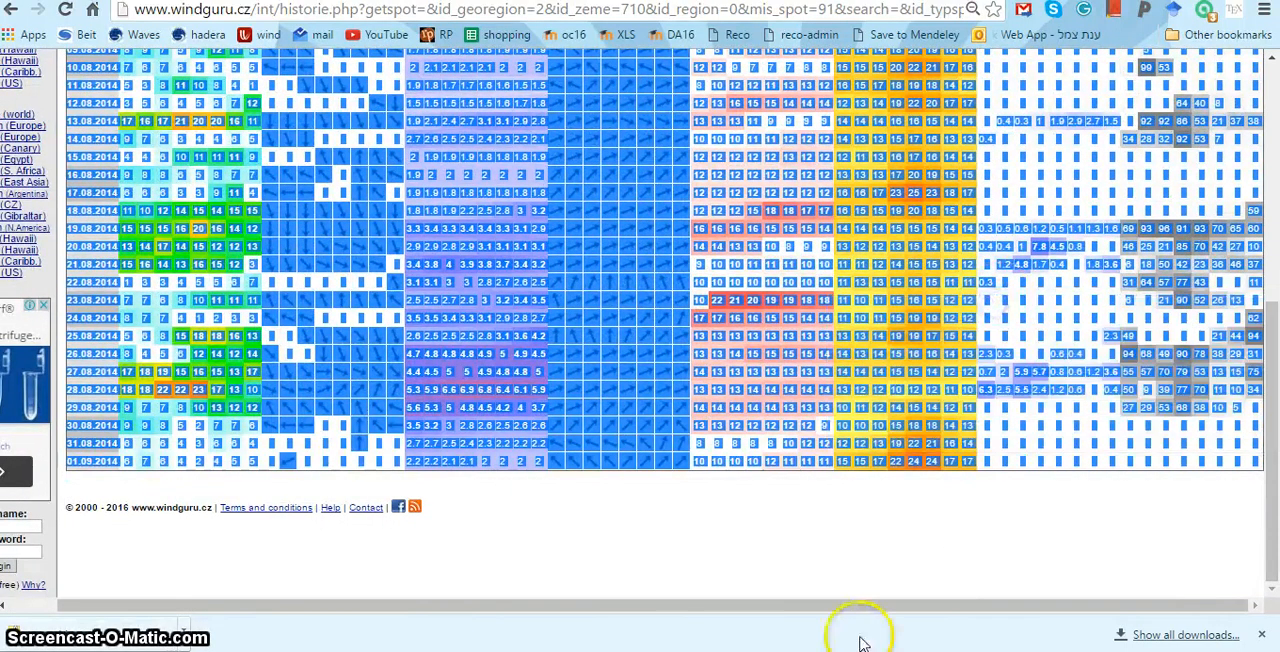
- Switch to the WithWaves workbook in Excel and paste the 2014 rows as plain text at cell A35, below the existing data on the Data sheet
click(845, 651)
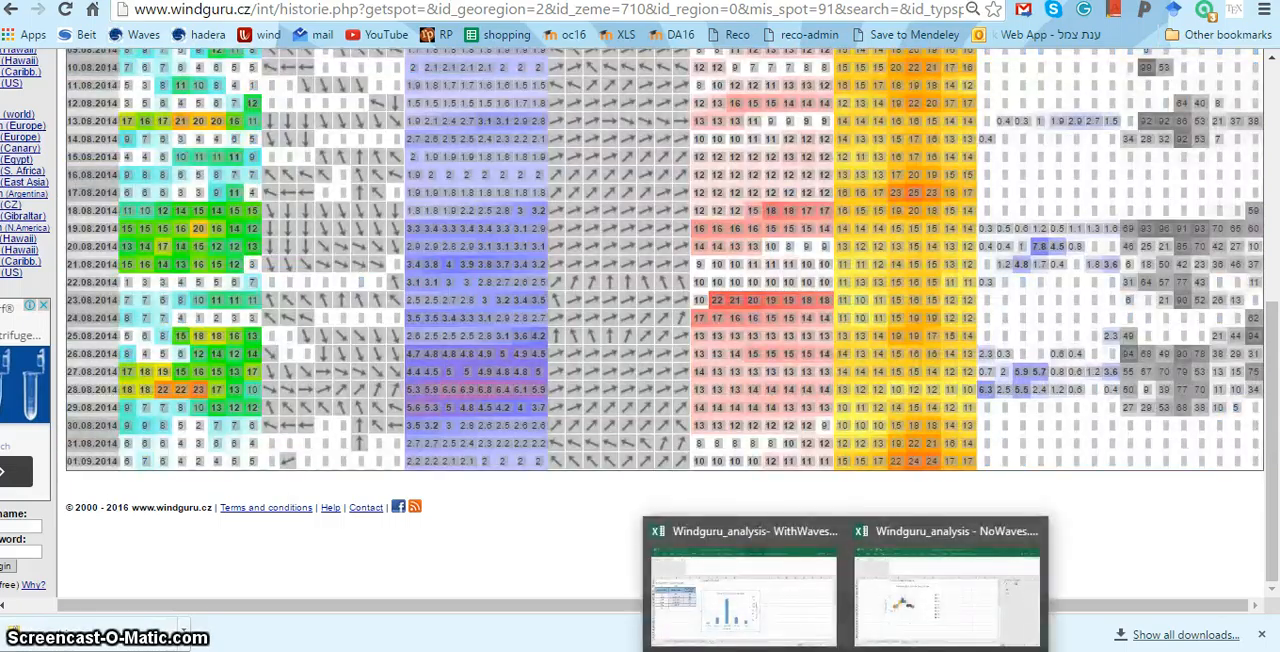
click(800, 605)
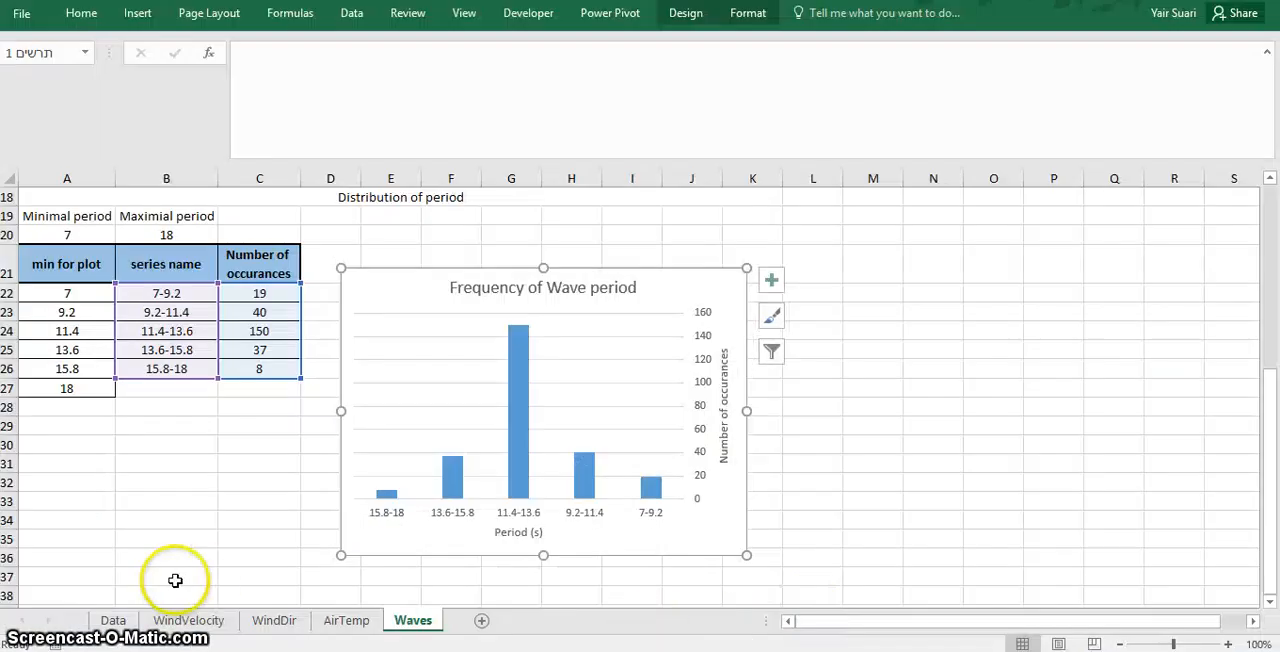
click(113, 621)
click(23, 564)
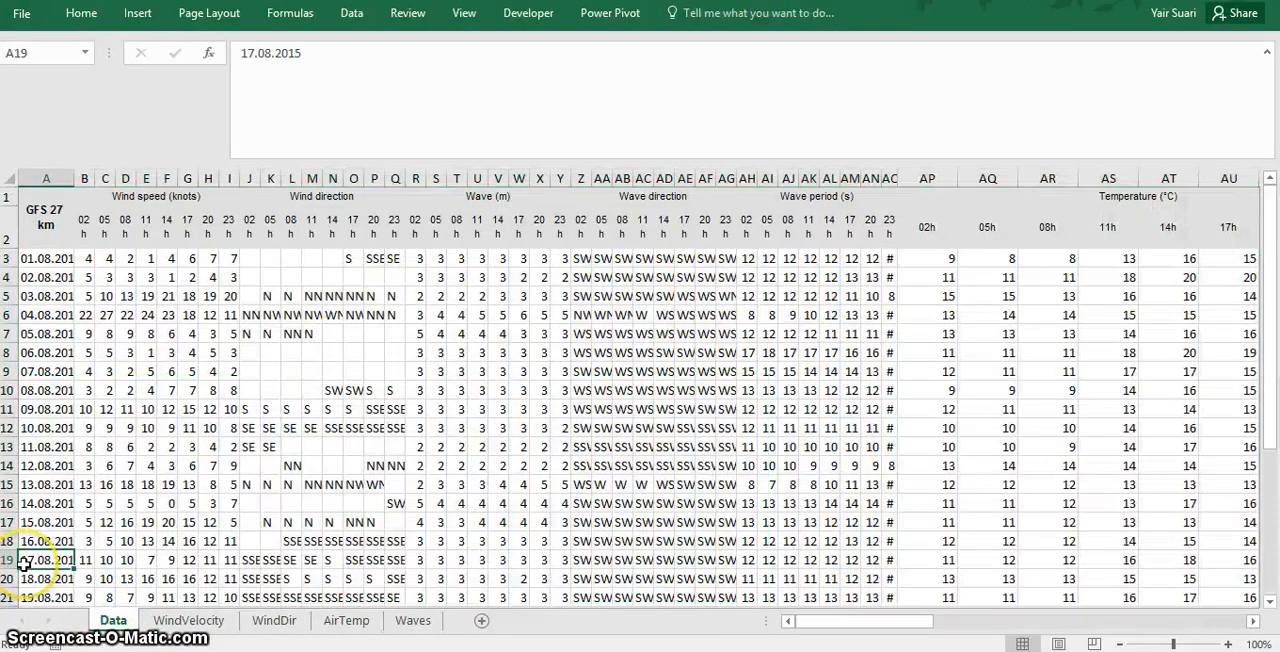
key(ctrl+Down)
key(Down)
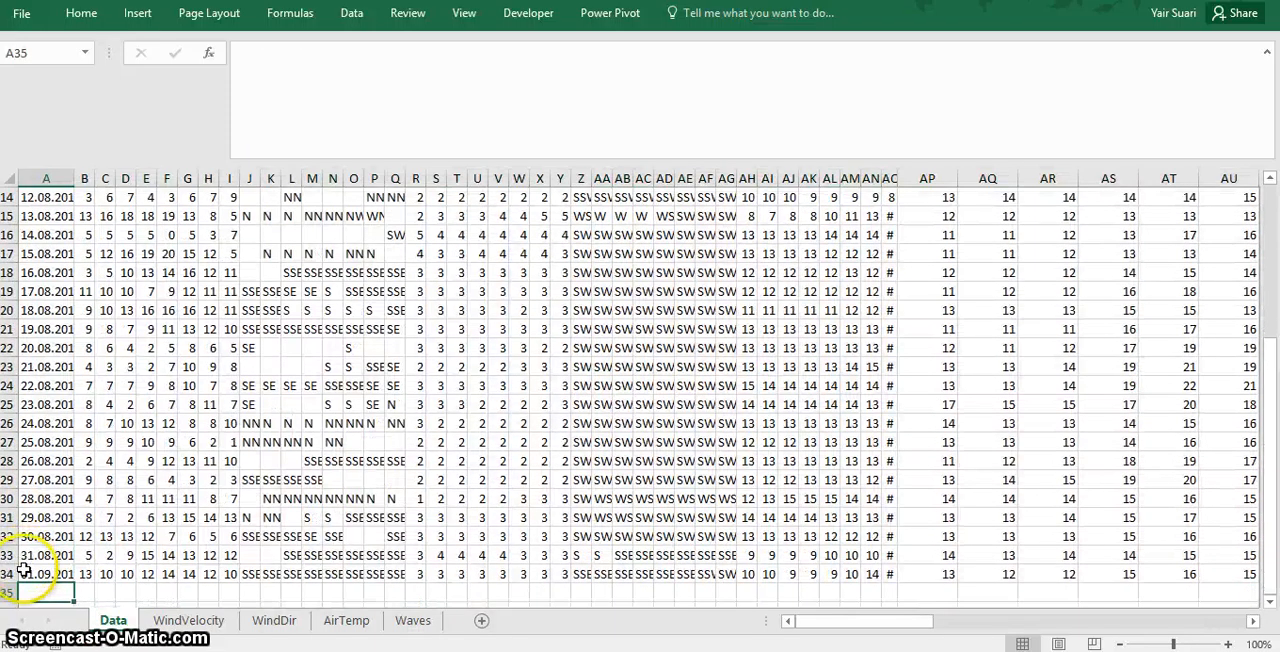
right_click(40, 596)
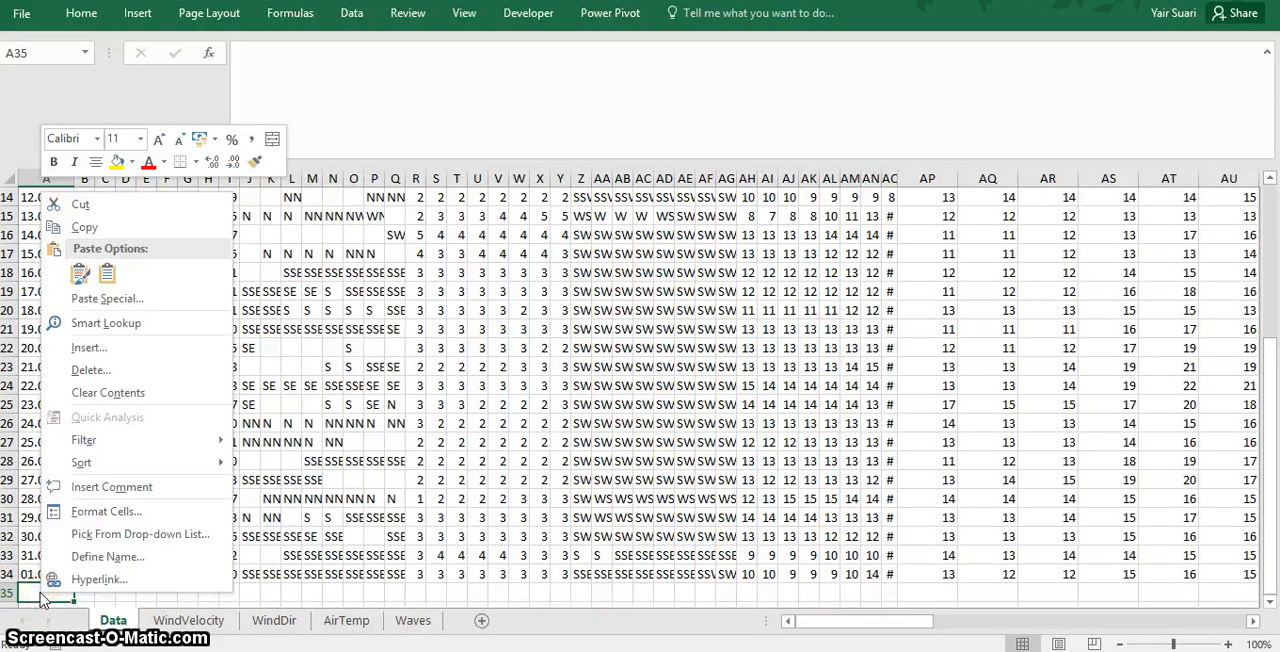
click(110, 298)
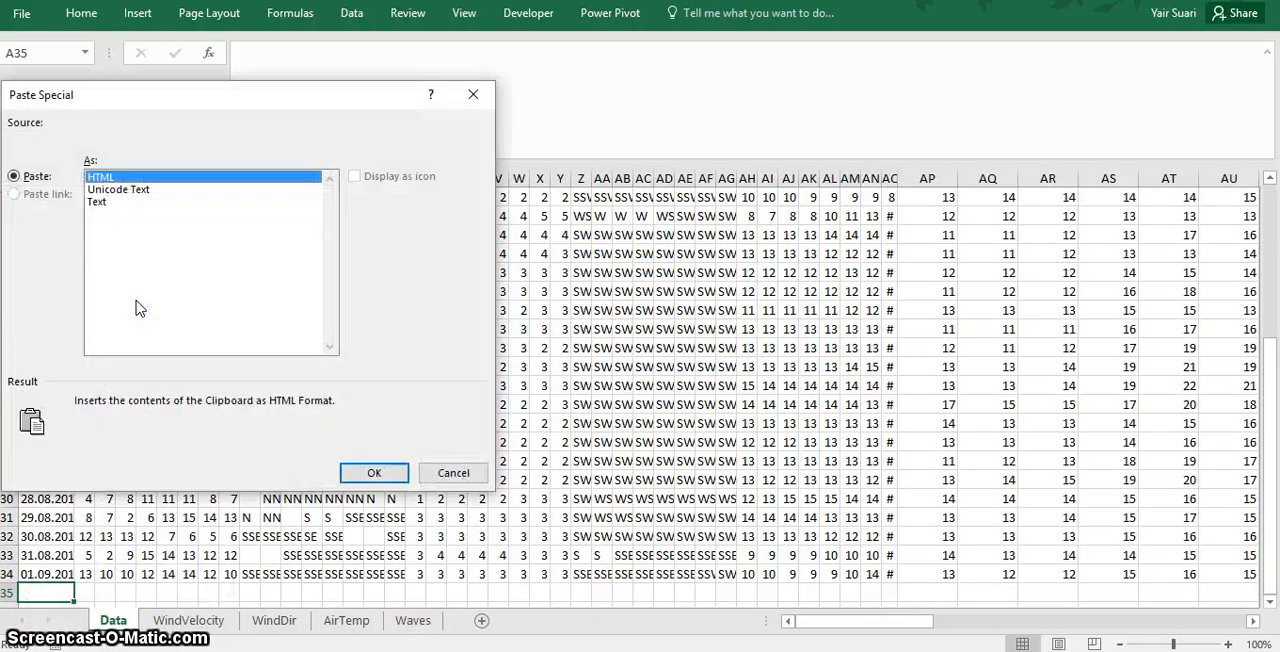
click(100, 201)
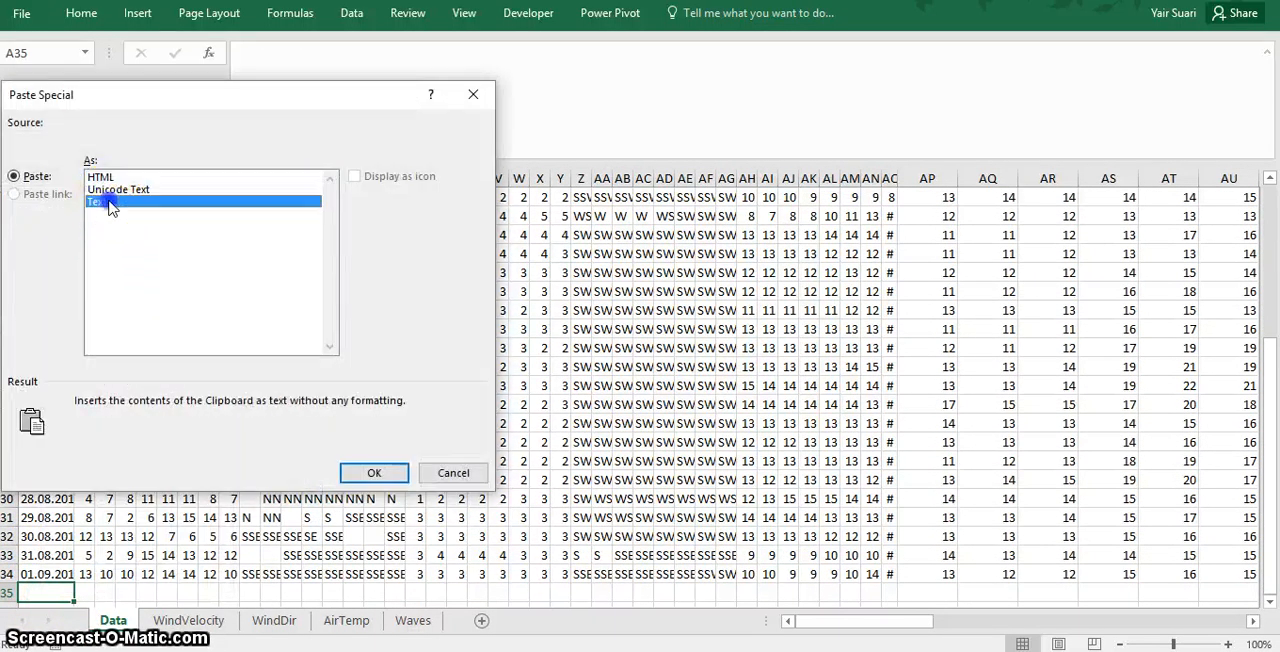
click(352, 482)
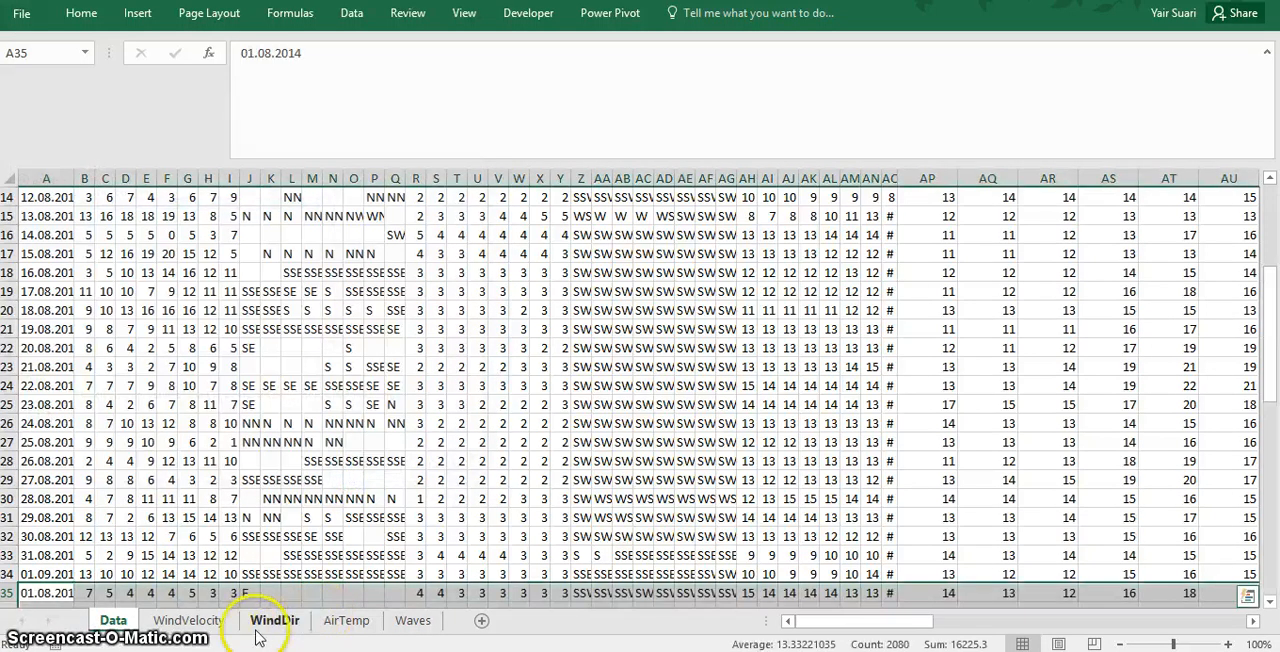
- Review the velocity box chart on WindVelocity, the WindDir sheet and the air temperature frequency chart with the 2014 data added
click(200, 621)
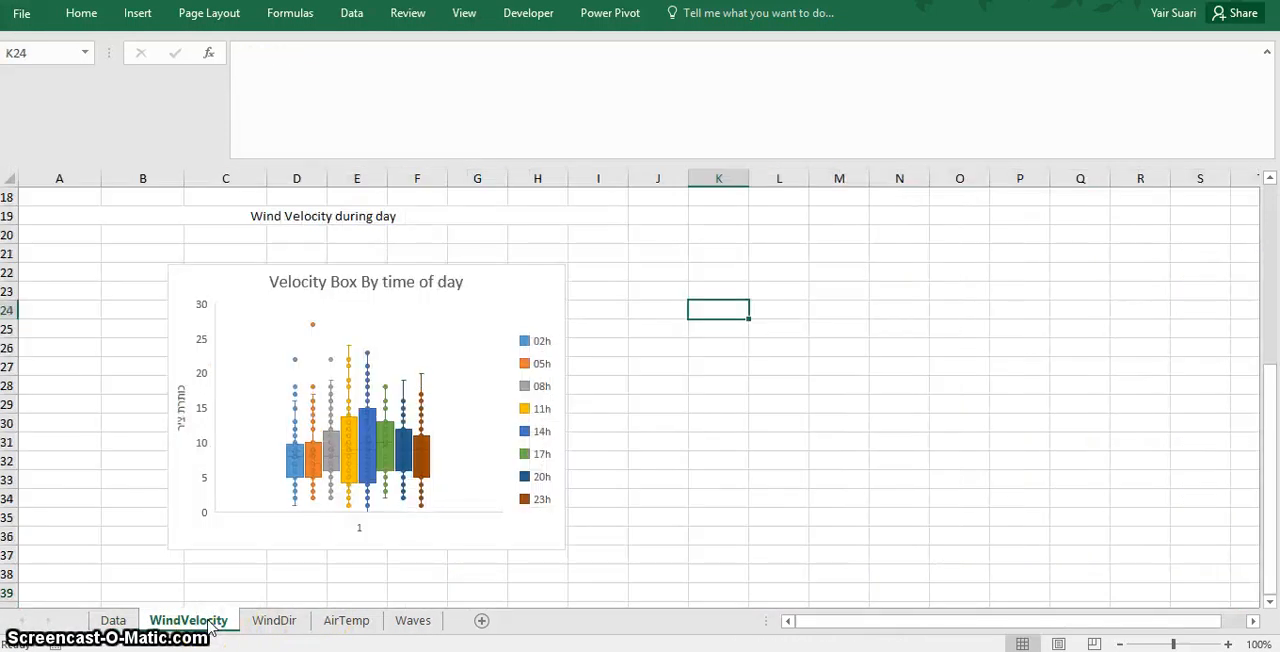
click(272, 622)
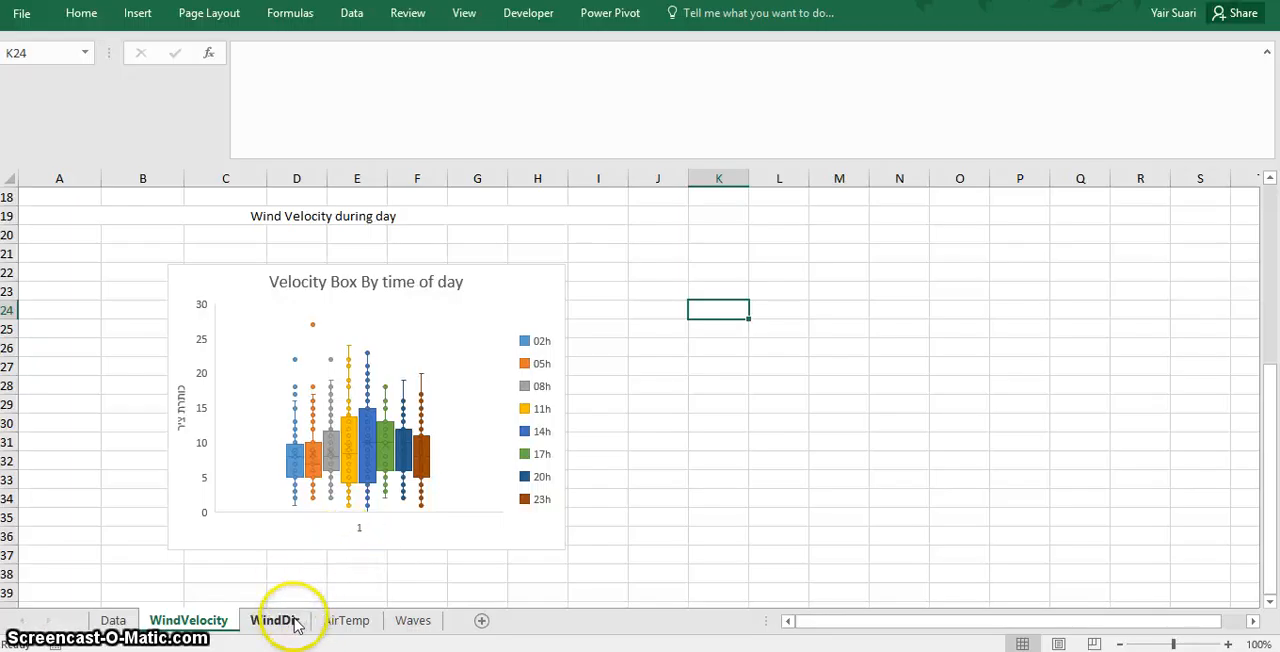
click(288, 617)
click(346, 620)
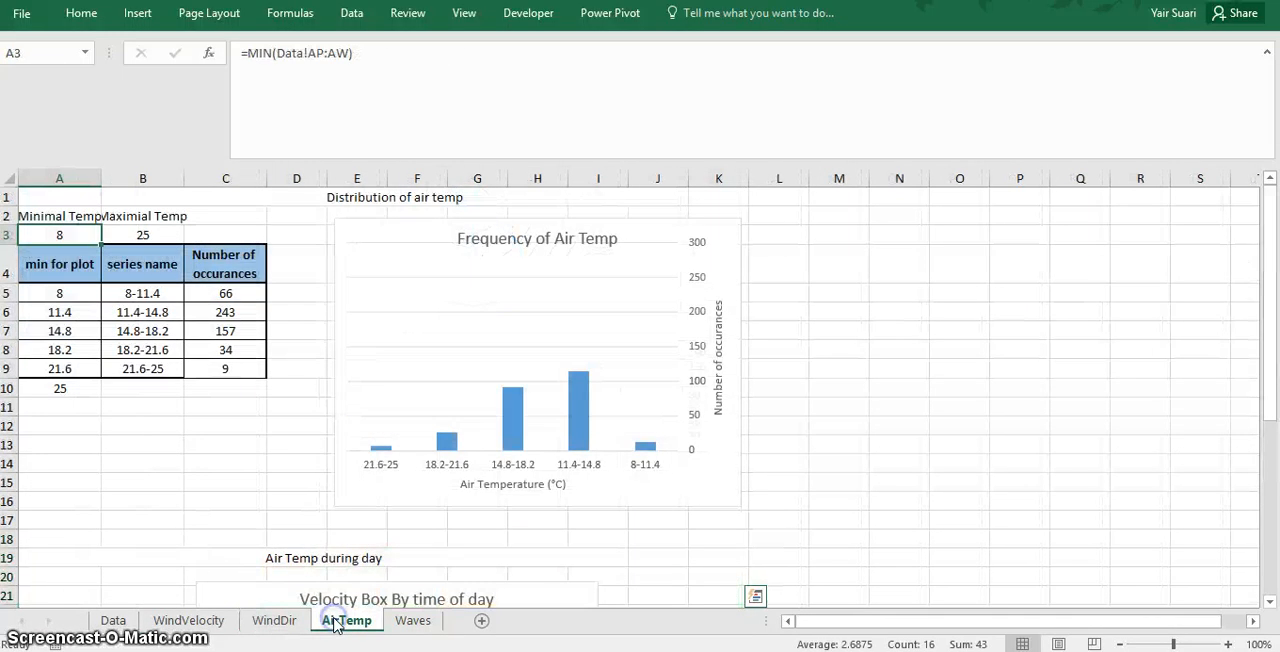